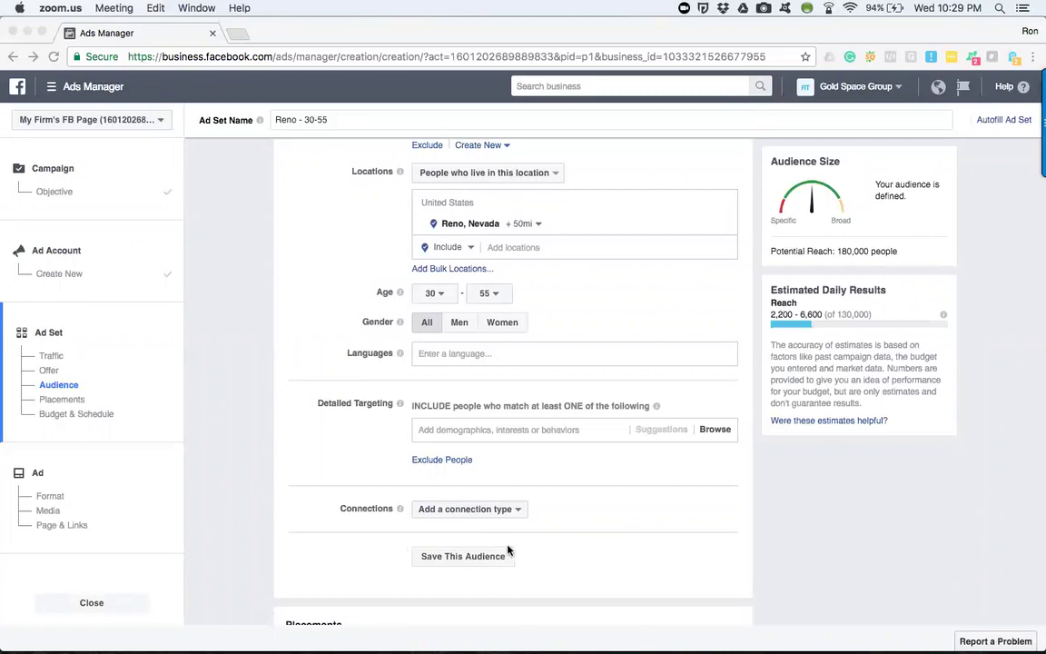
Scroll the Reno - 30-55 ad set down to its Connections section.
click(339, 509)
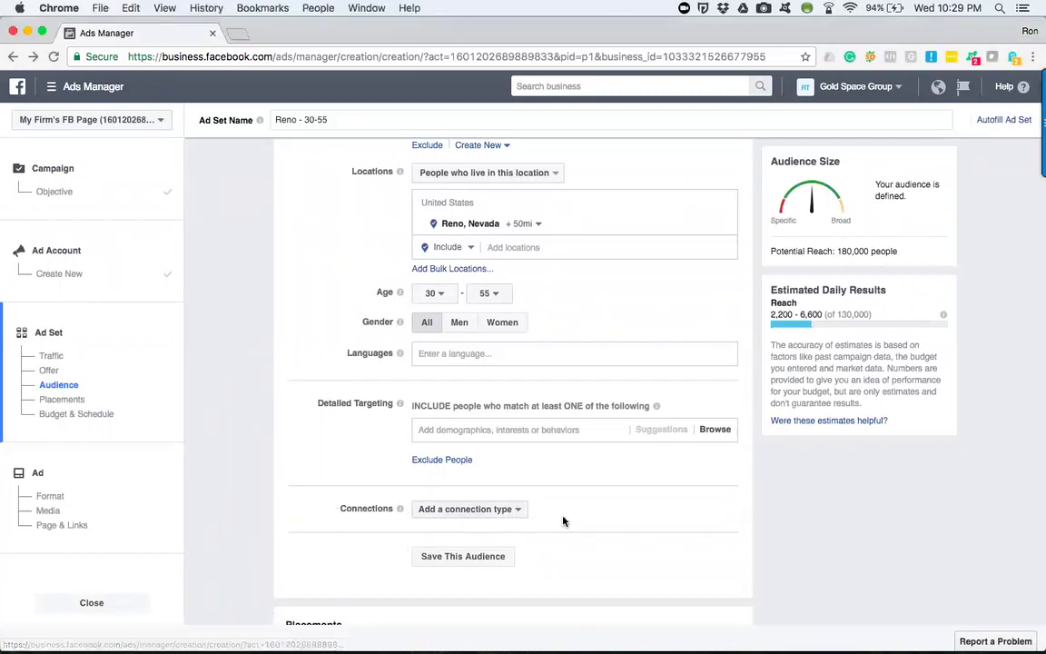
scroll(564, 520, down, 2)
scroll(563, 521, down, 2)
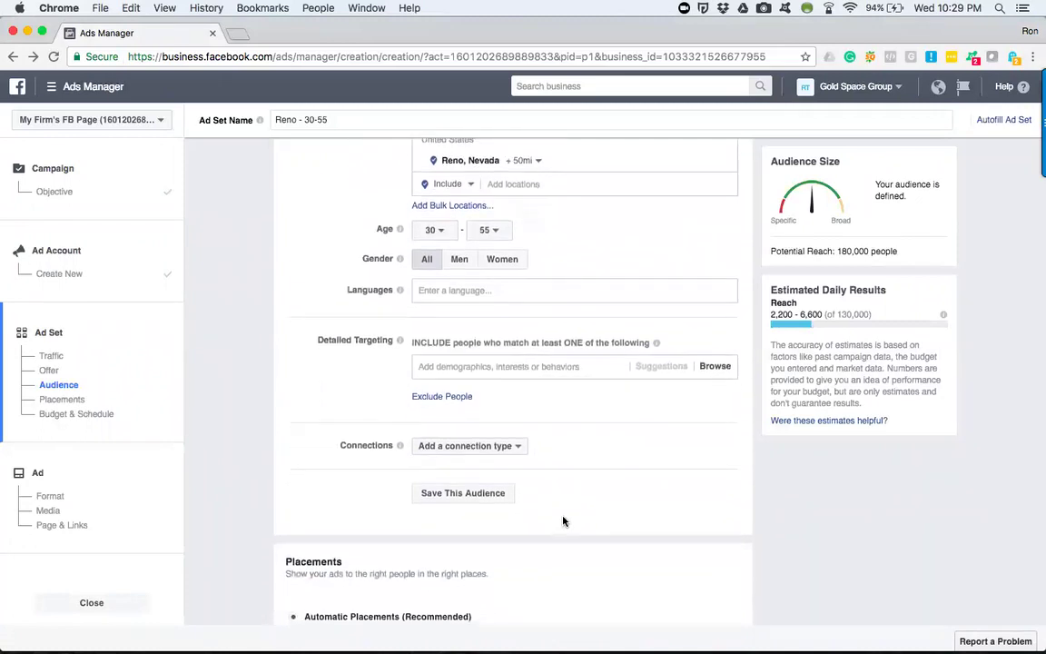
scroll(563, 521, down, 1)
click(511, 436)
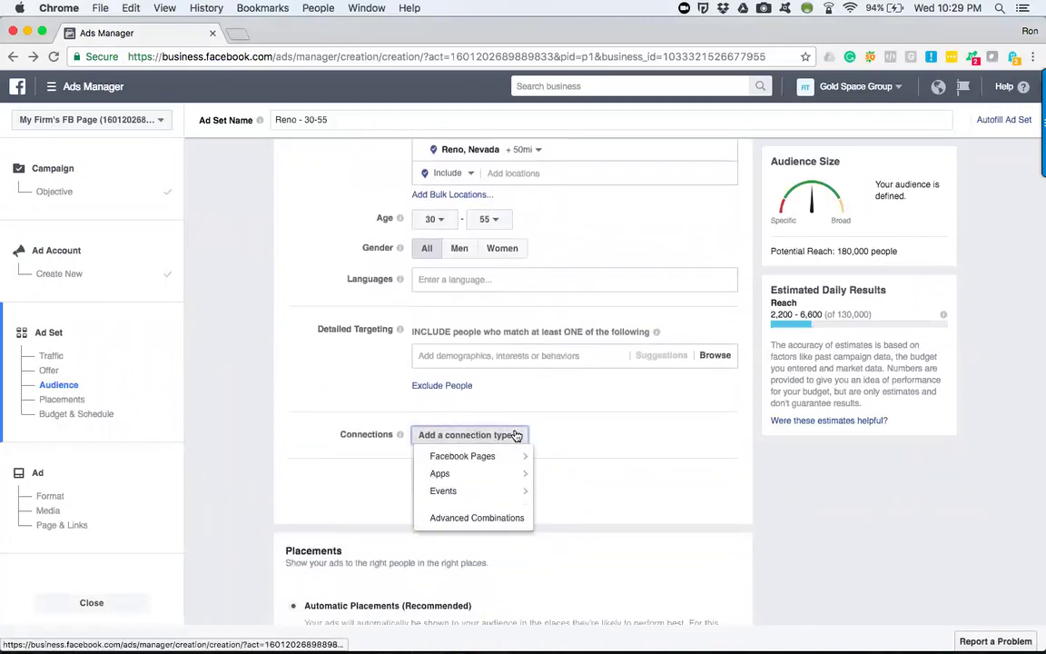
mouse_move(505, 456)
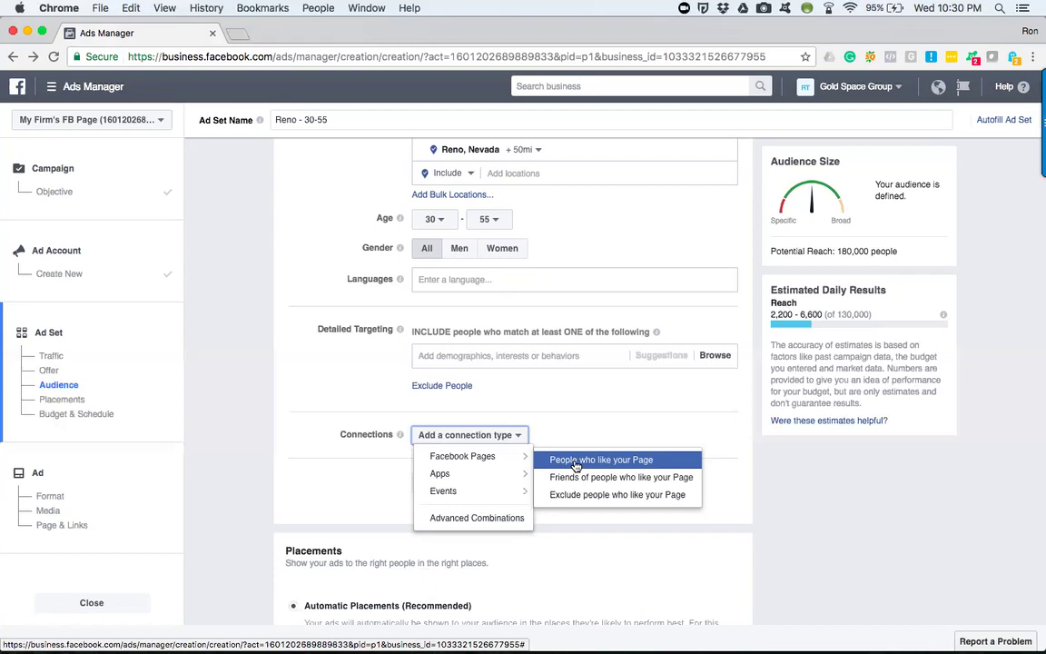
Dismiss the connection-type dropdown without adding any connection.
mouse_move(434, 491)
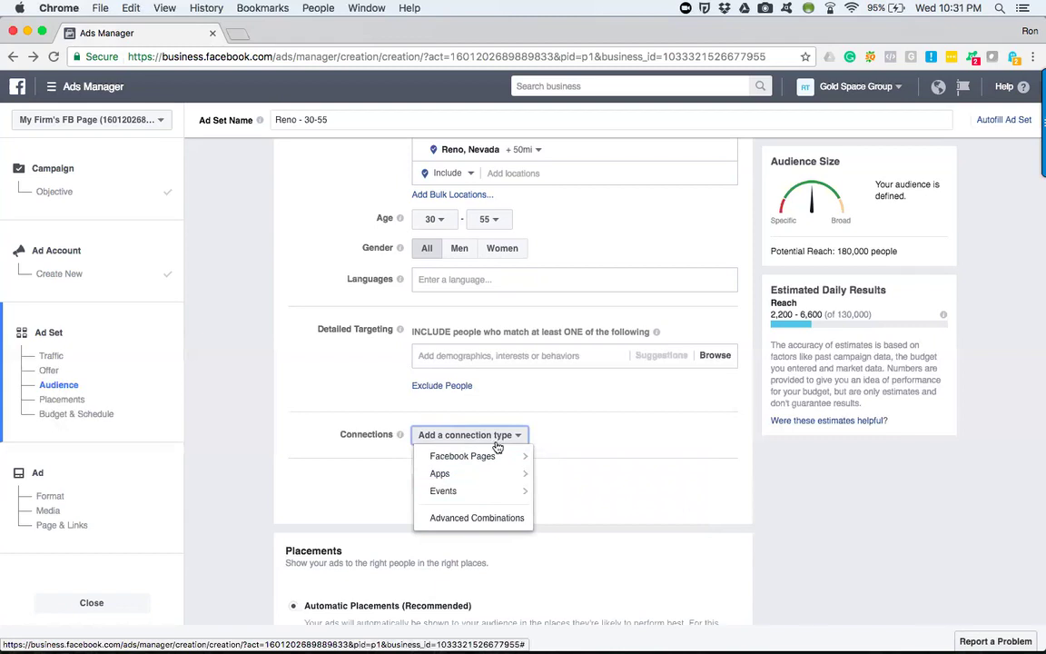
mouse_move(496, 457)
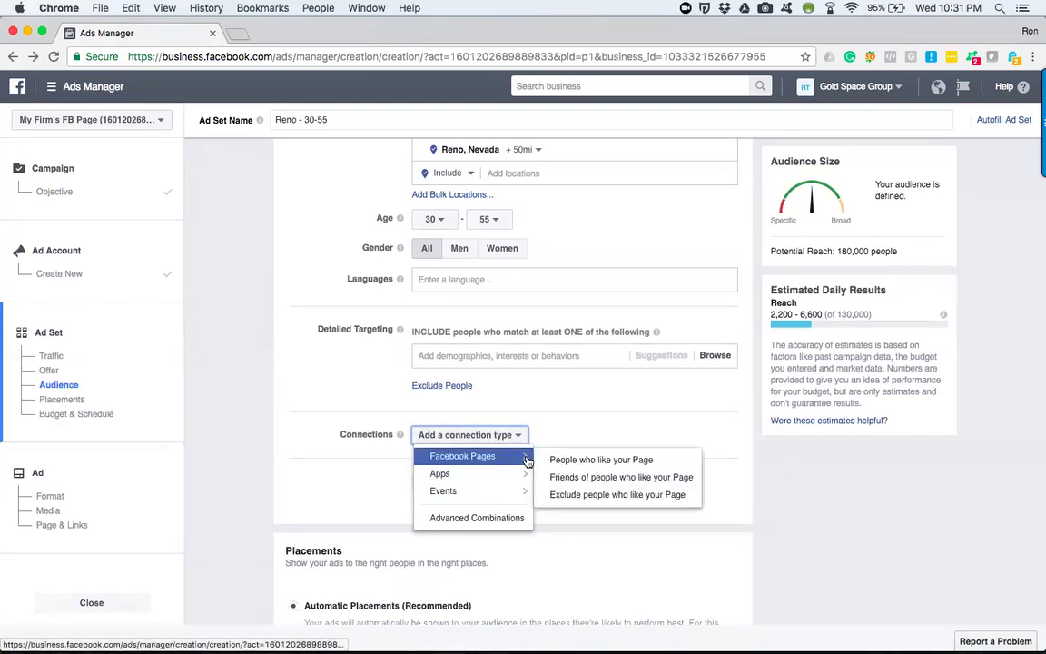
click(389, 501)
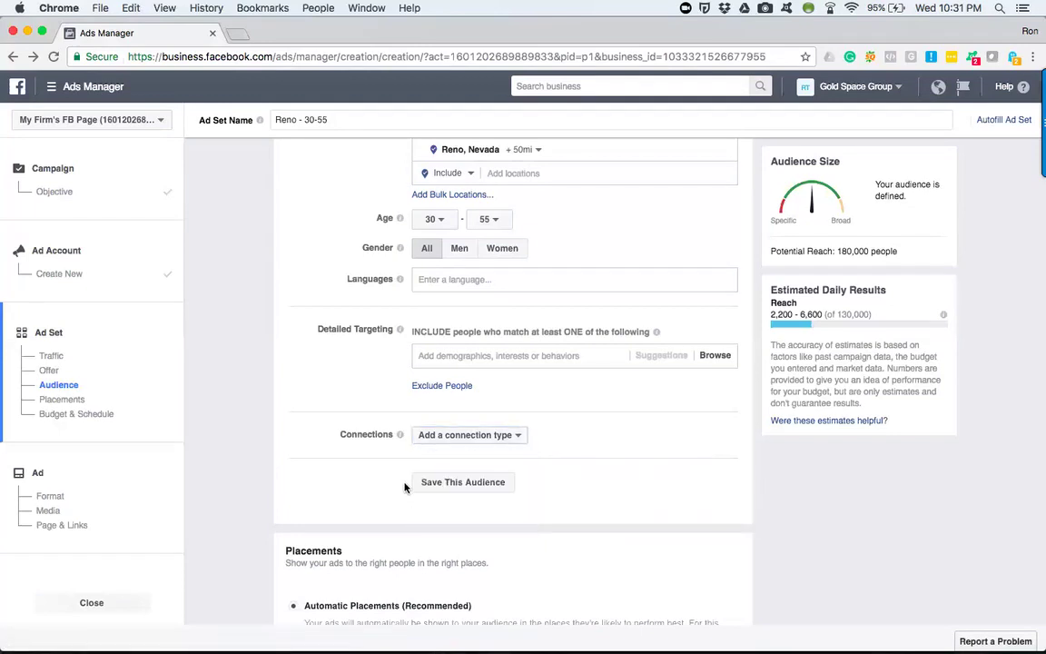
Add English (All) as the Reno audience's language, dropping reach to 170,000.
scroll(334, 425, up, 1)
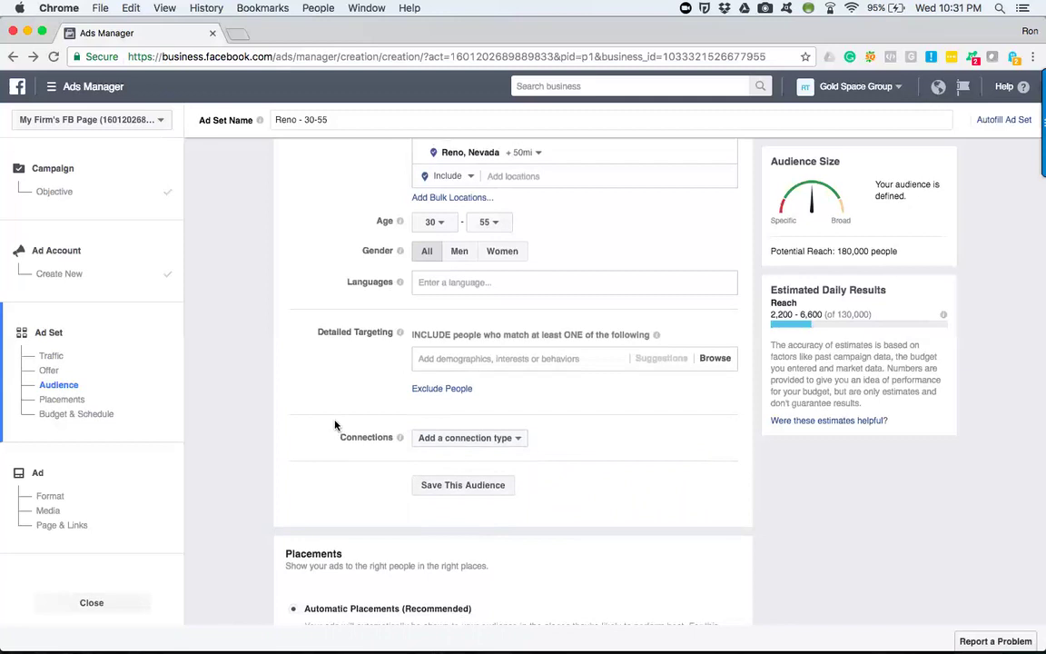
scroll(334, 425, up, 5)
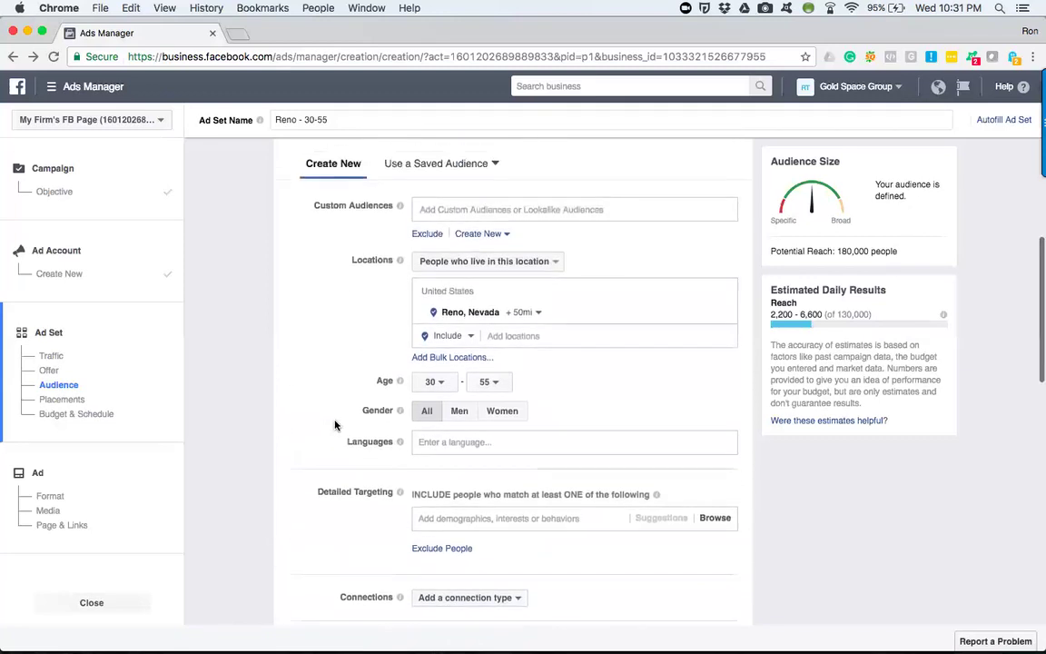
scroll(334, 425, up, 2)
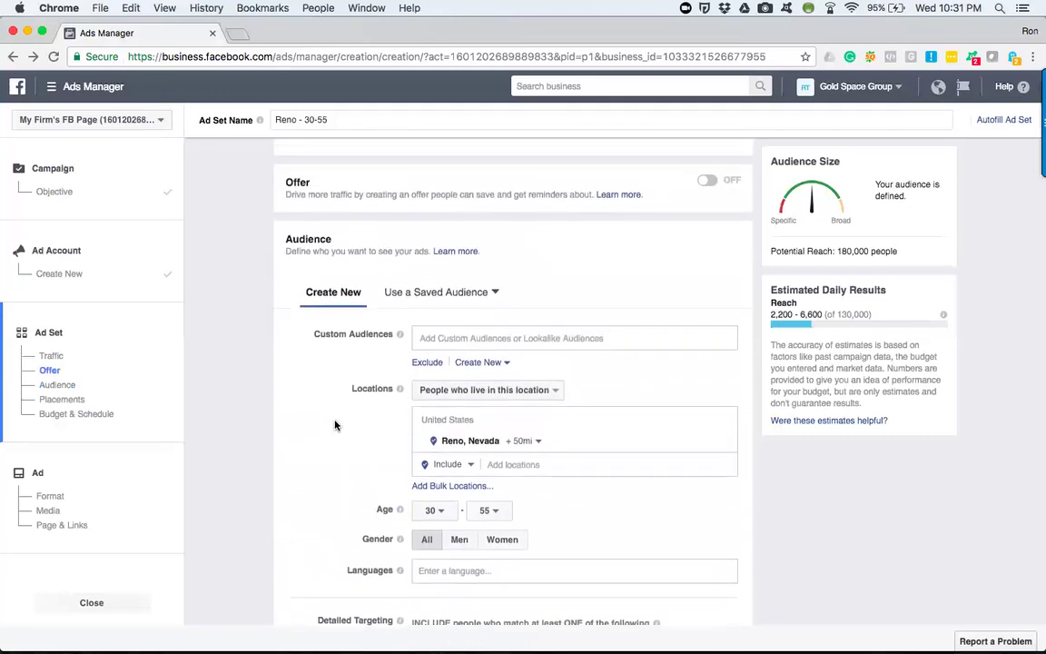
scroll(334, 425, down, 4)
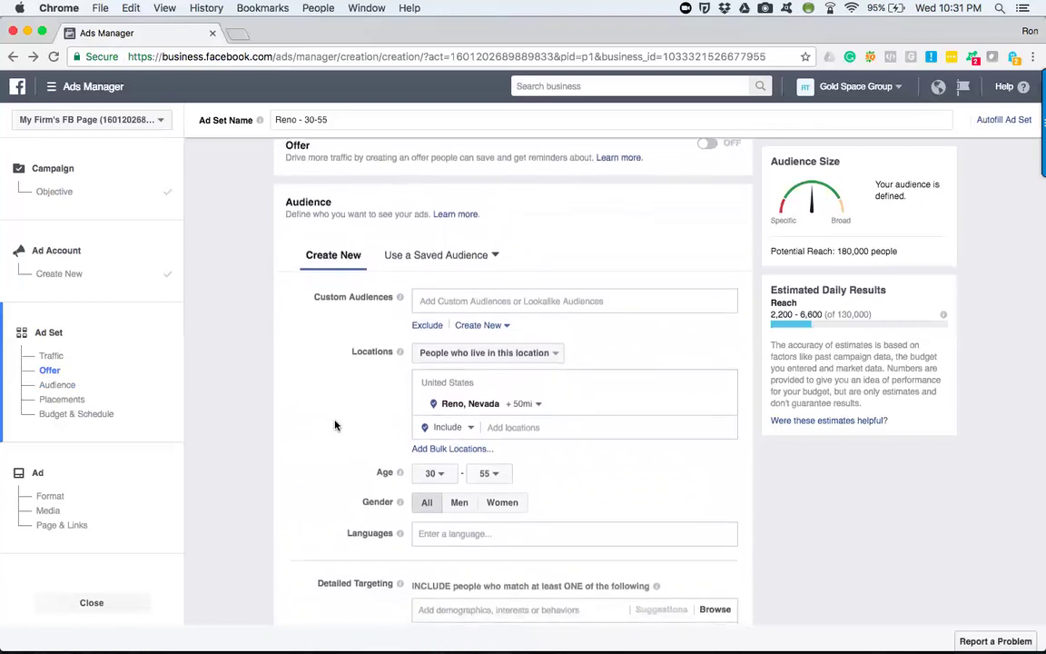
scroll(334, 425, up, 1)
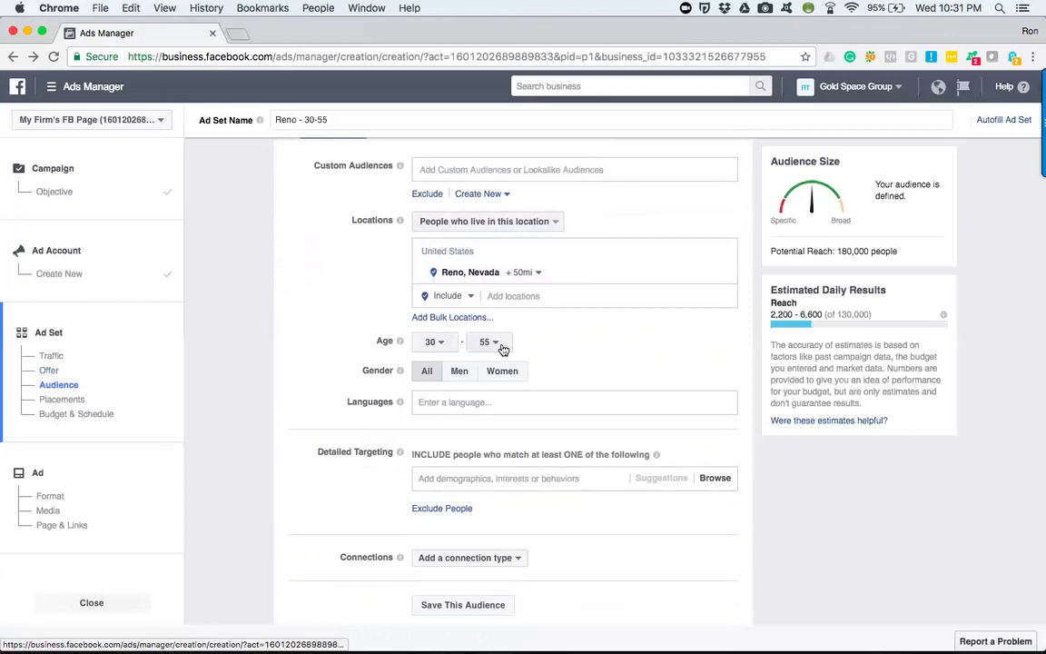
click(445, 401)
text(e)
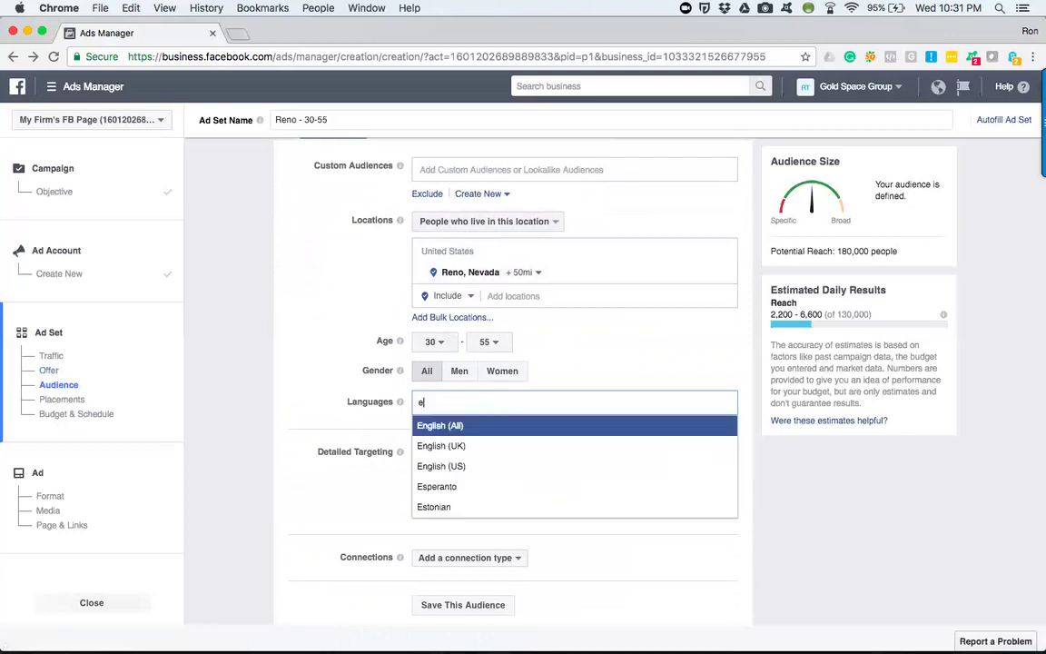
text(ngli)
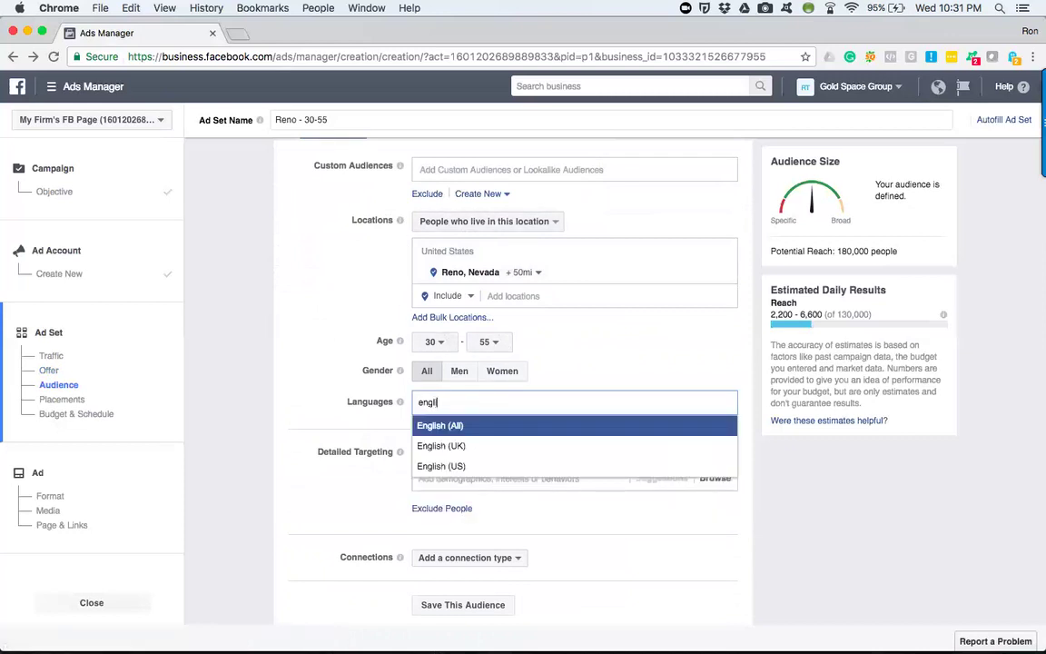
click(411, 425)
scroll(316, 433, down, 2)
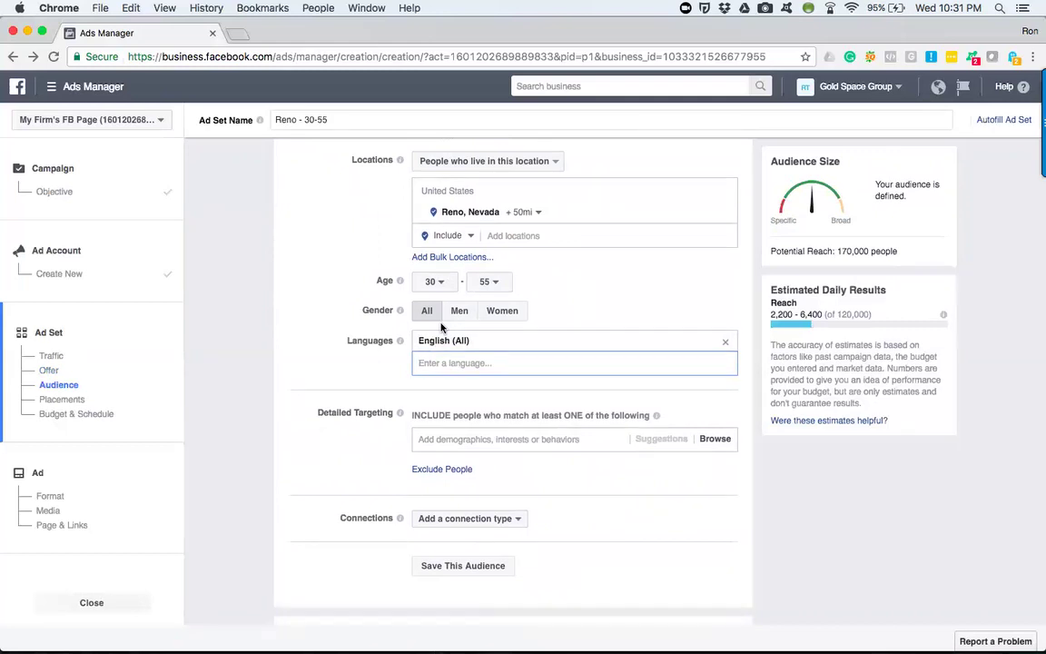
scroll(366, 414, down, 1)
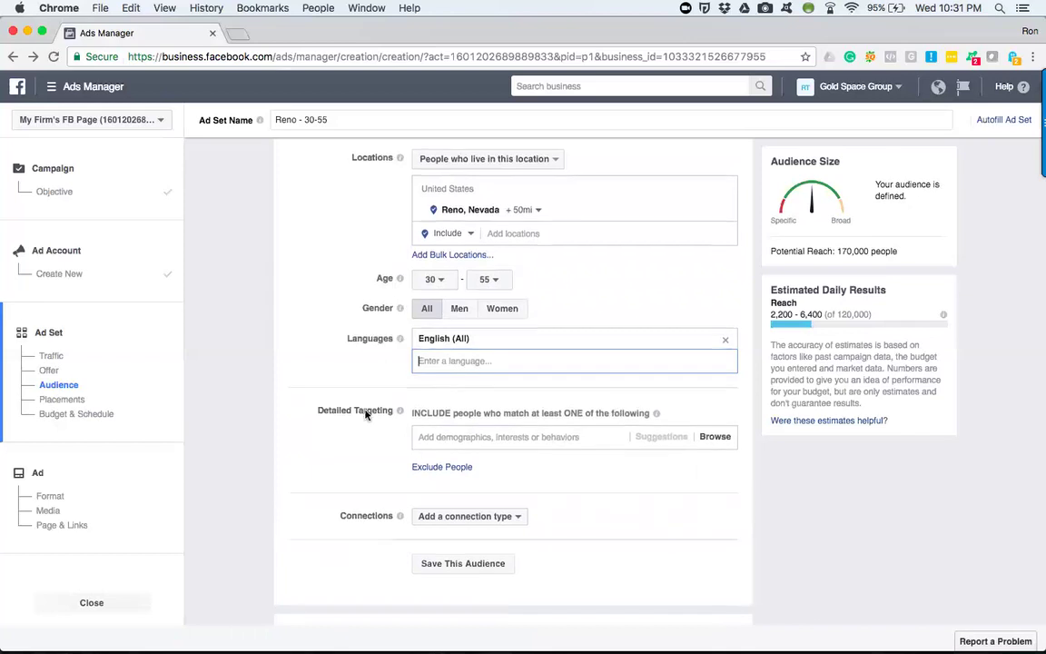
Add Married as a Detailed Targeting criterion.
scroll(366, 414, down, 2)
click(448, 371)
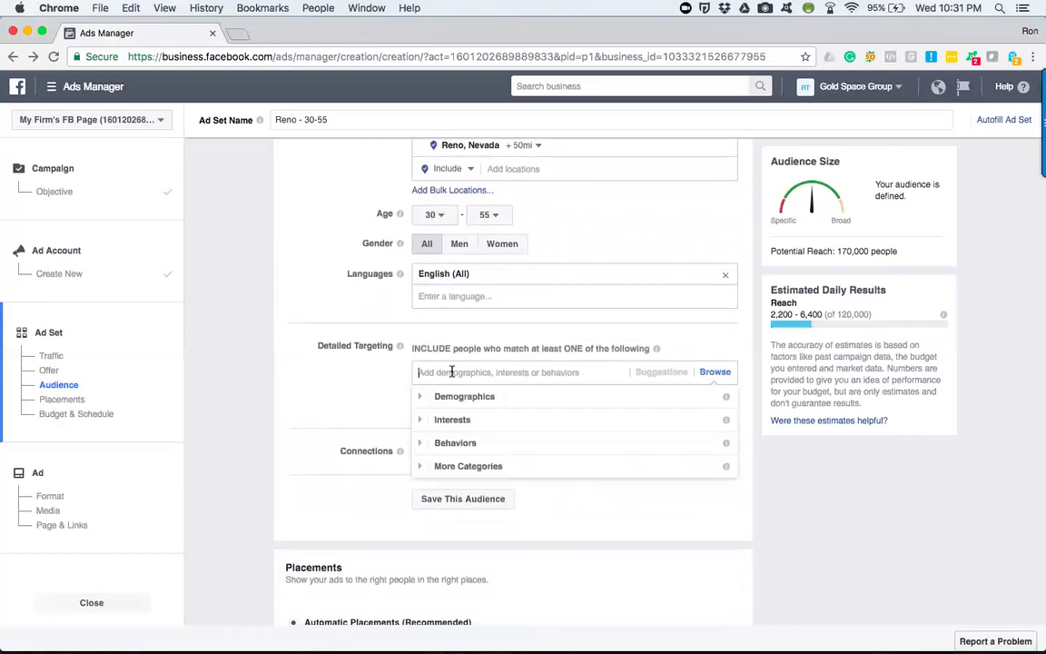
text(marrie)
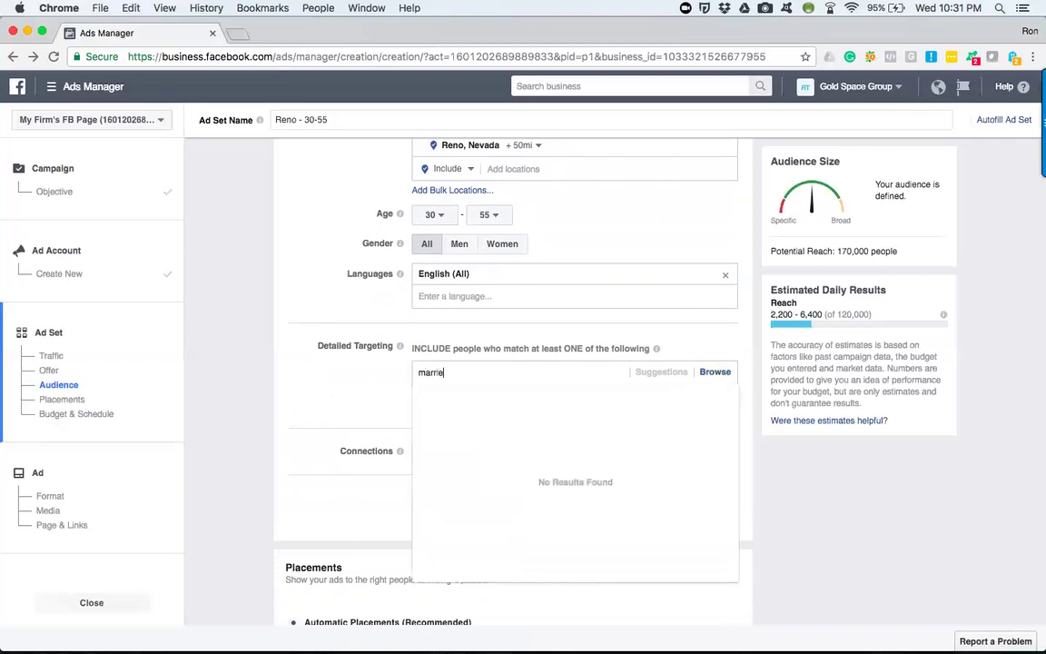
click(458, 397)
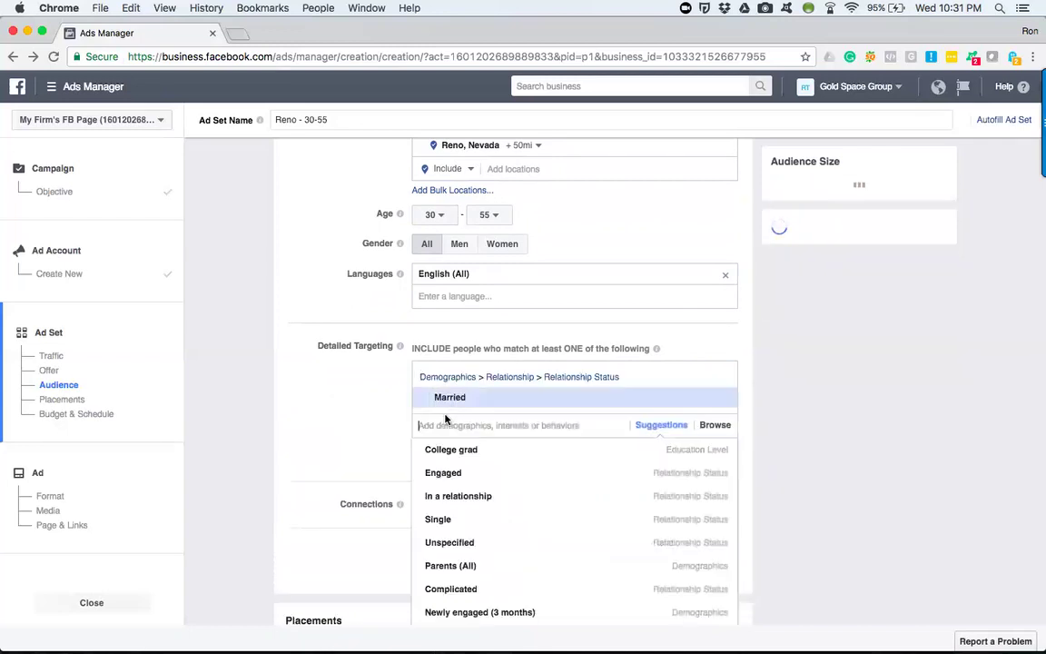
click(396, 438)
scroll(506, 418, down, 1)
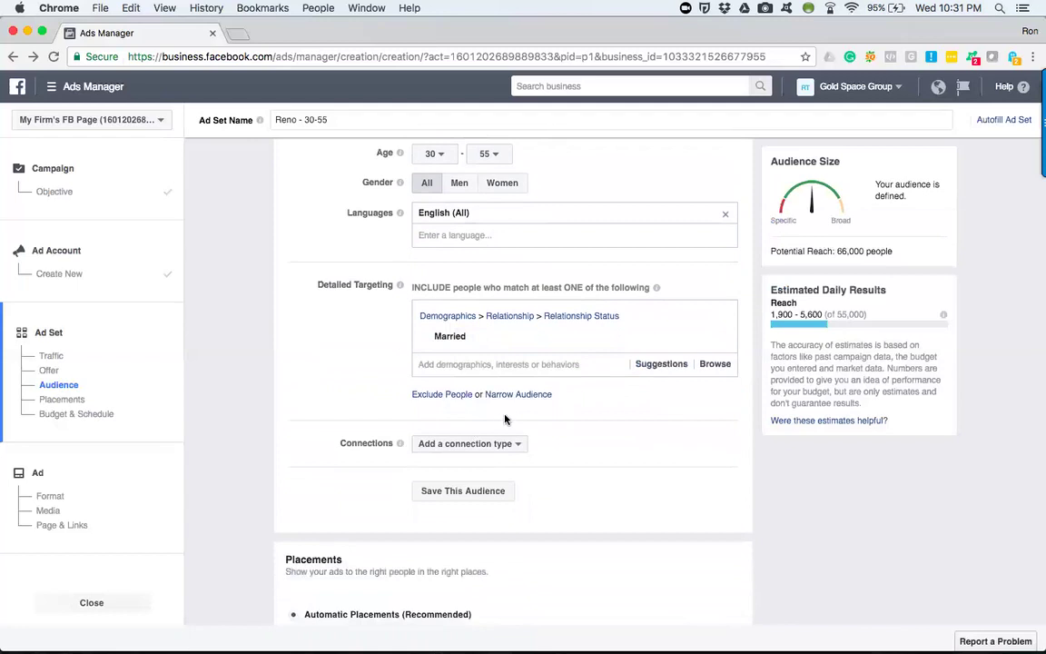
Narrow the audience to people with Length of residence 6+ years.
click(495, 395)
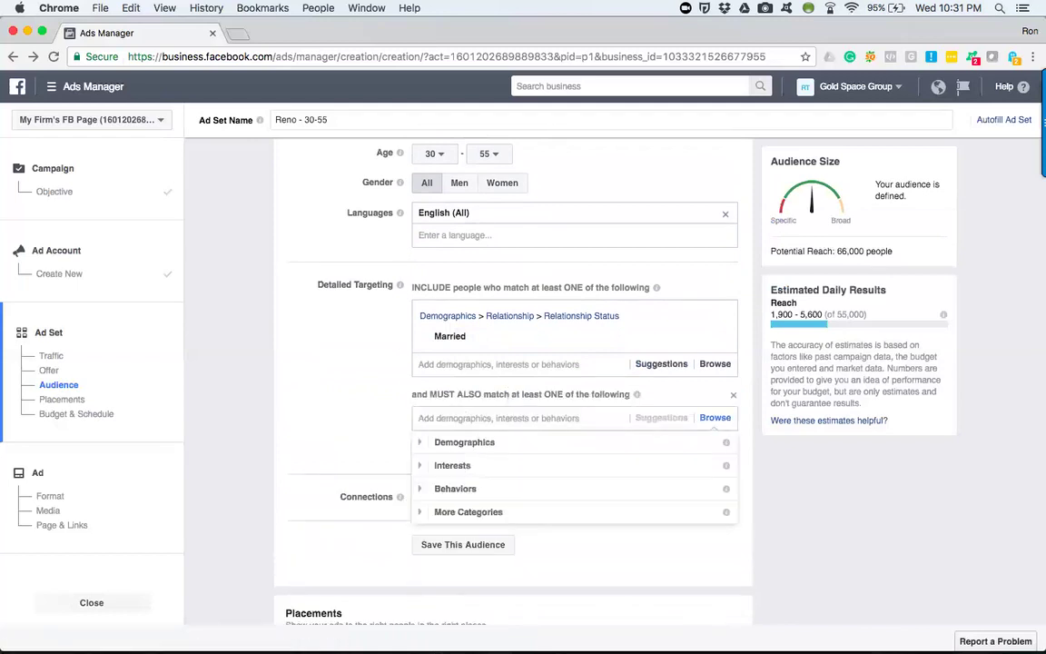
text(lengt)
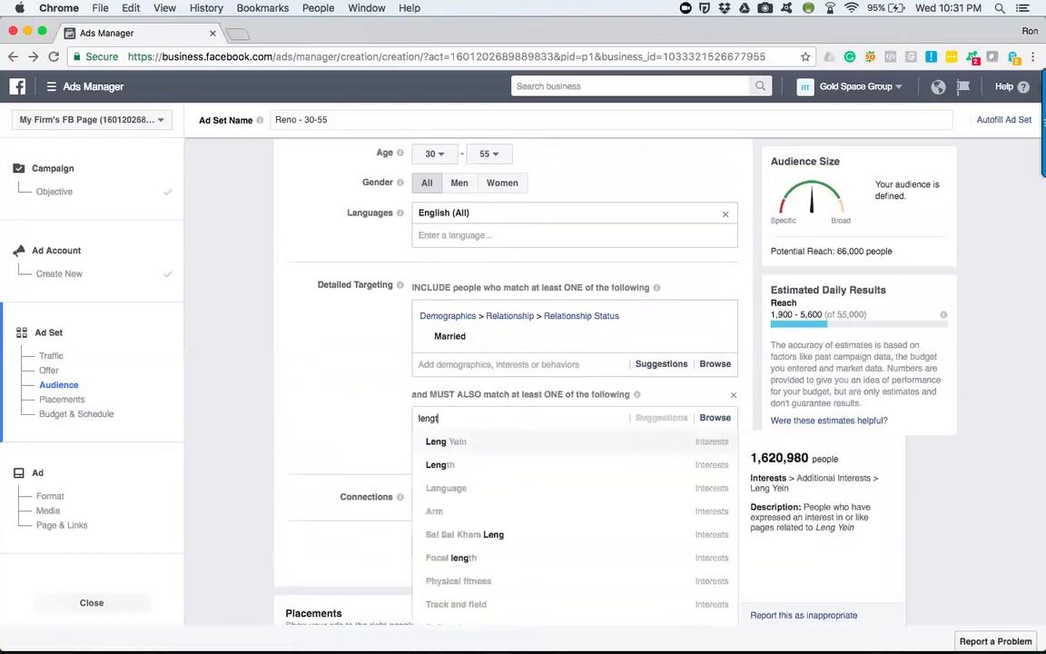
text(h of)
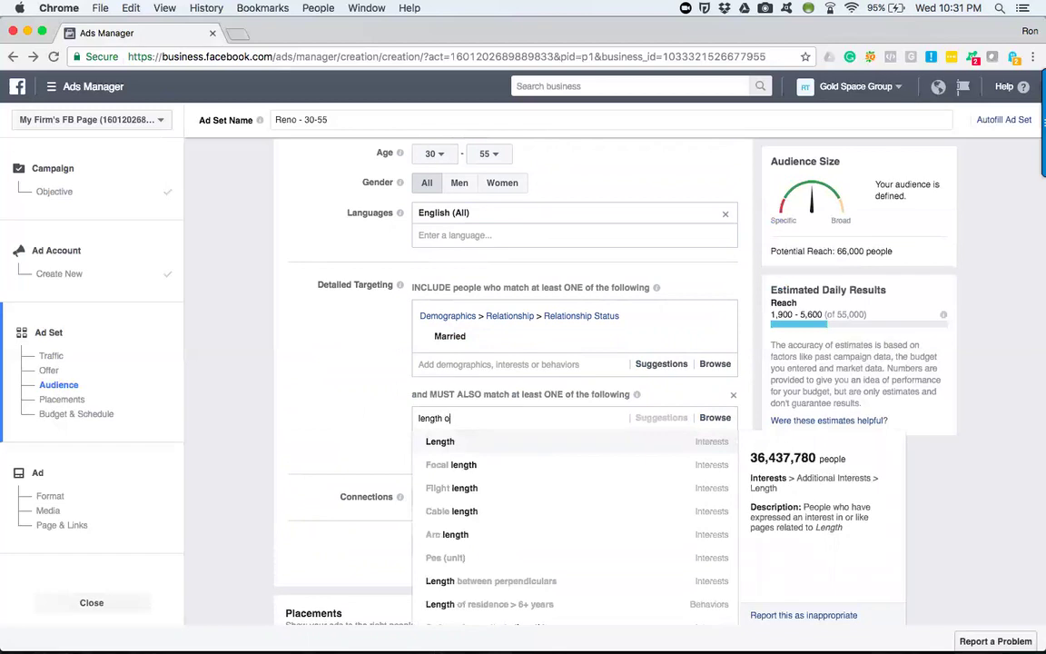
click(527, 449)
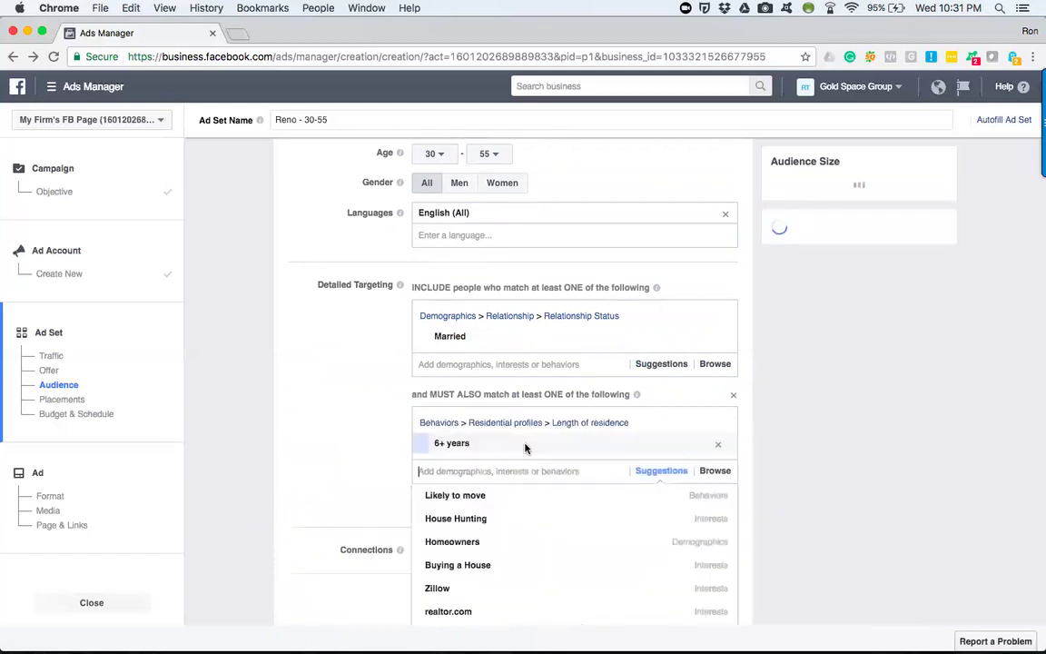
click(363, 416)
scroll(363, 416, down, 5)
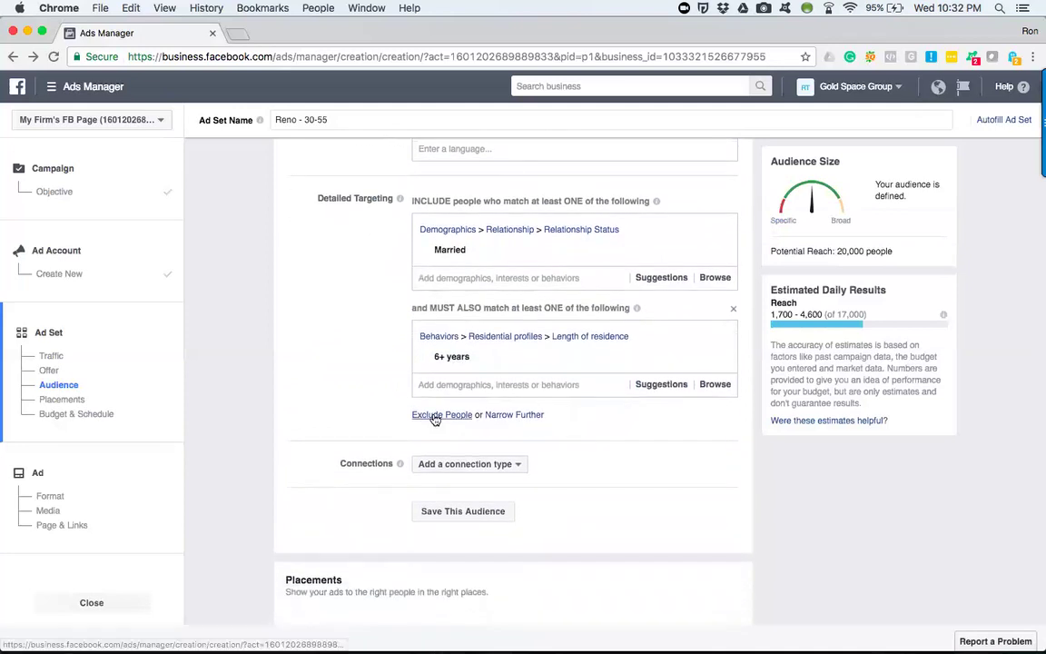
Exclude income brackets $30,000–$39,999, $40,000–$49,999, $50,000–$74,999 and $75,000–$99,999.
click(434, 415)
scroll(445, 401, down, 5)
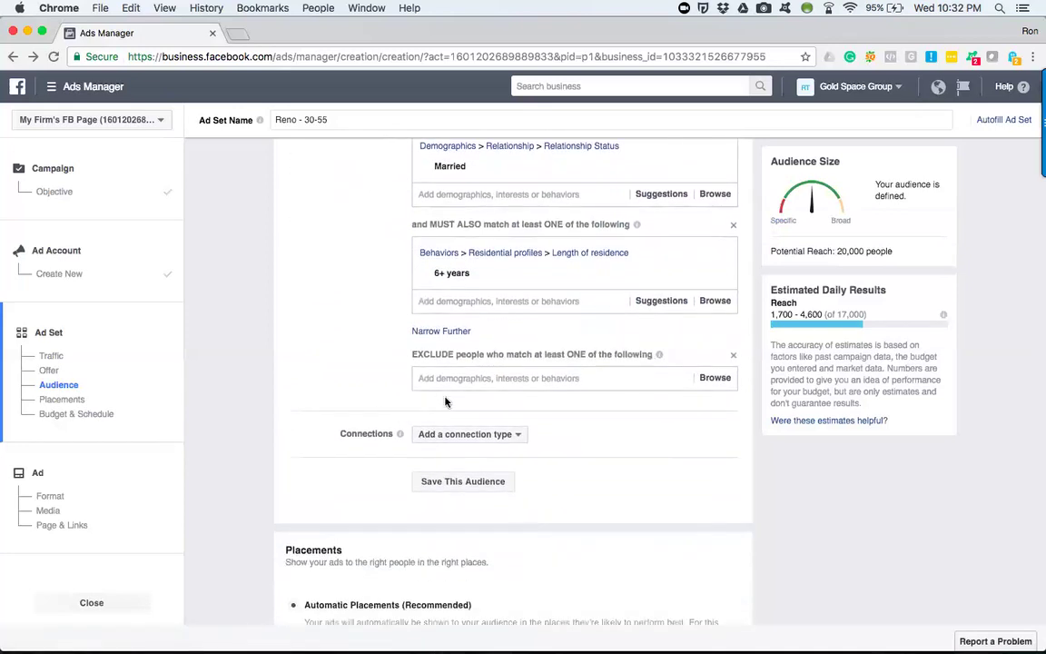
click(462, 381)
click(441, 403)
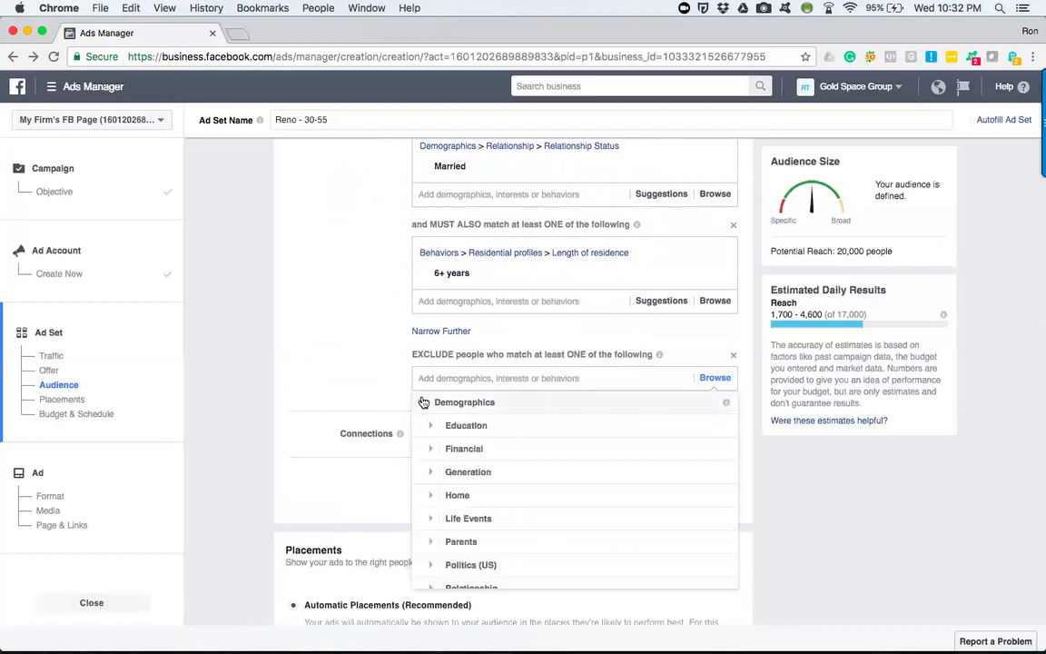
click(434, 449)
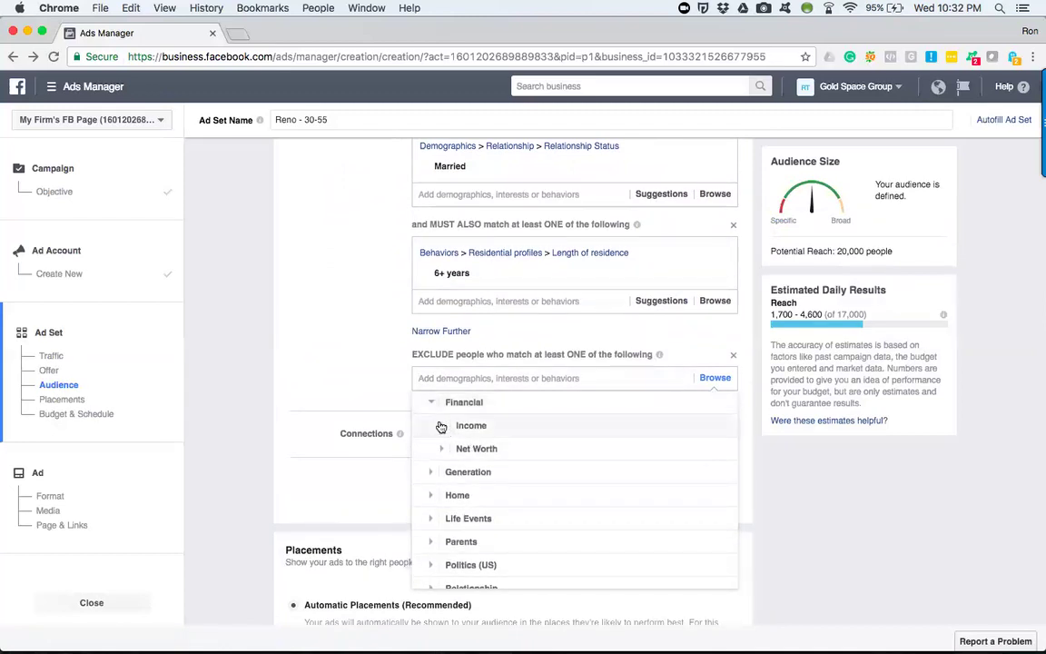
click(440, 426)
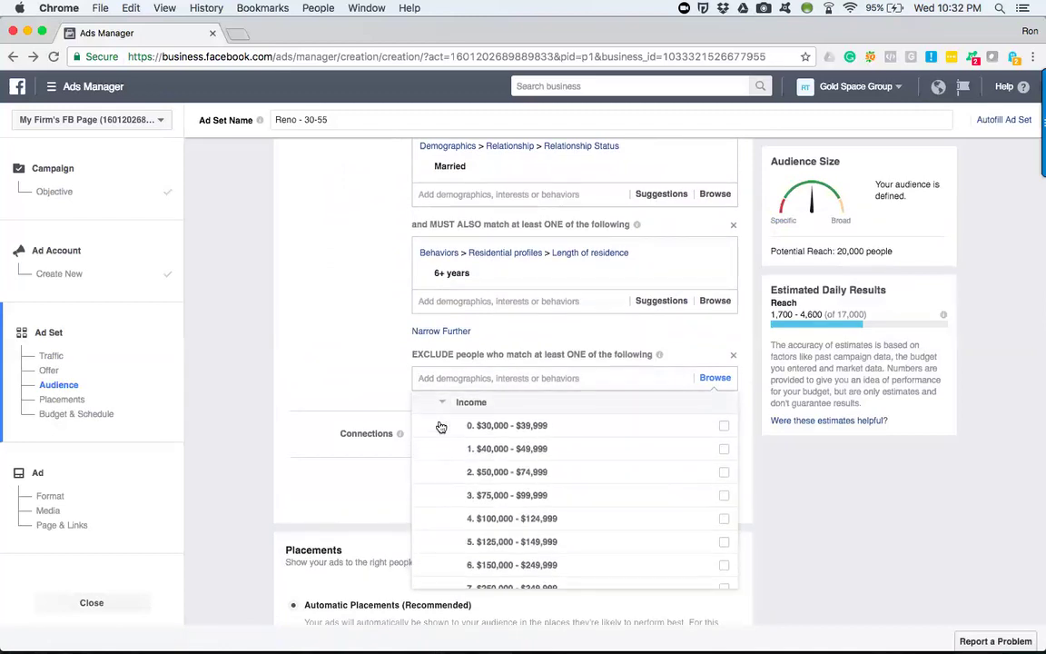
click(724, 426)
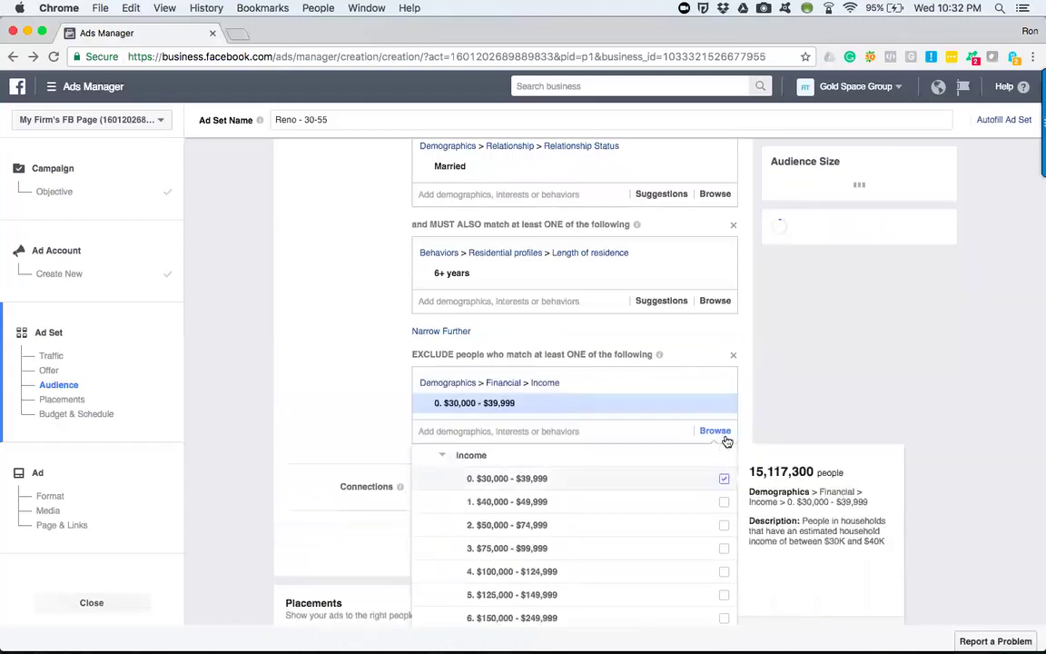
click(724, 503)
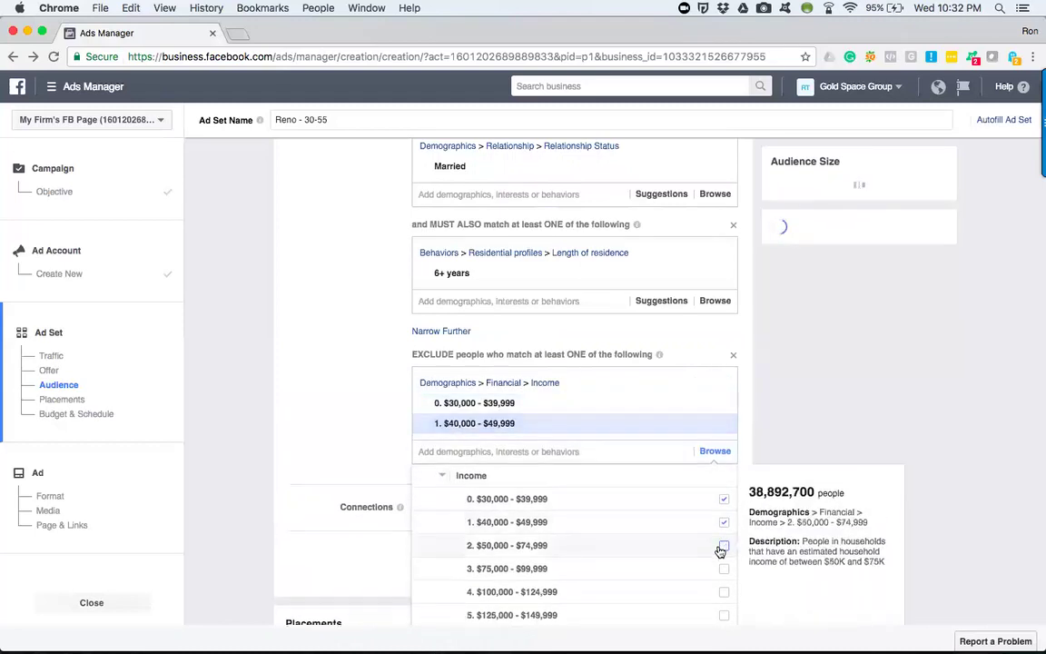
click(723, 547)
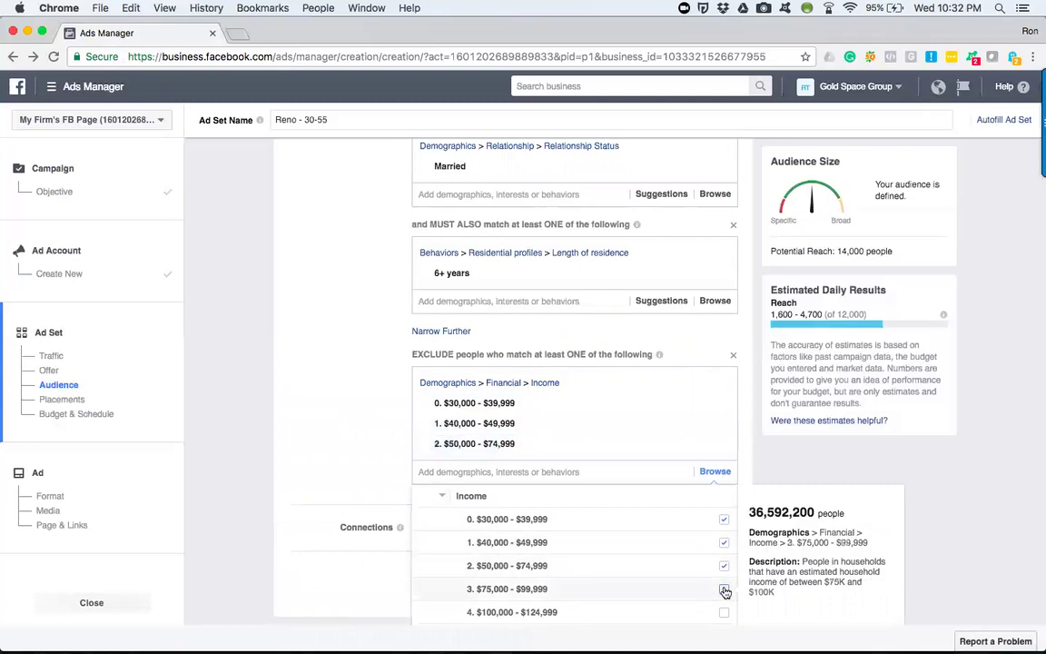
click(724, 589)
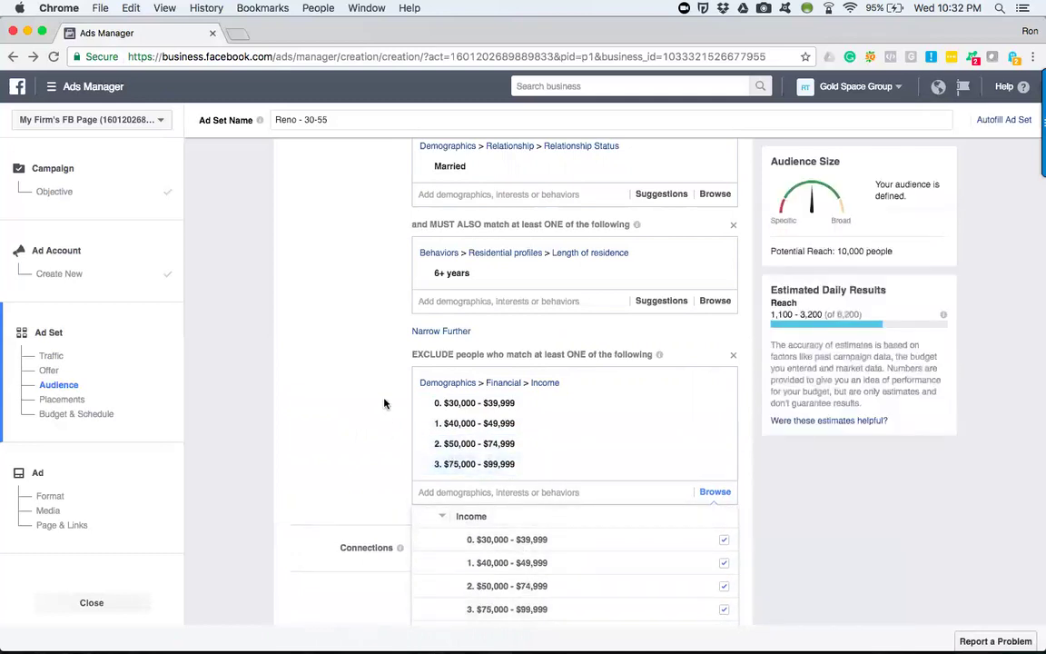
click(360, 416)
scroll(623, 297, up, 2)
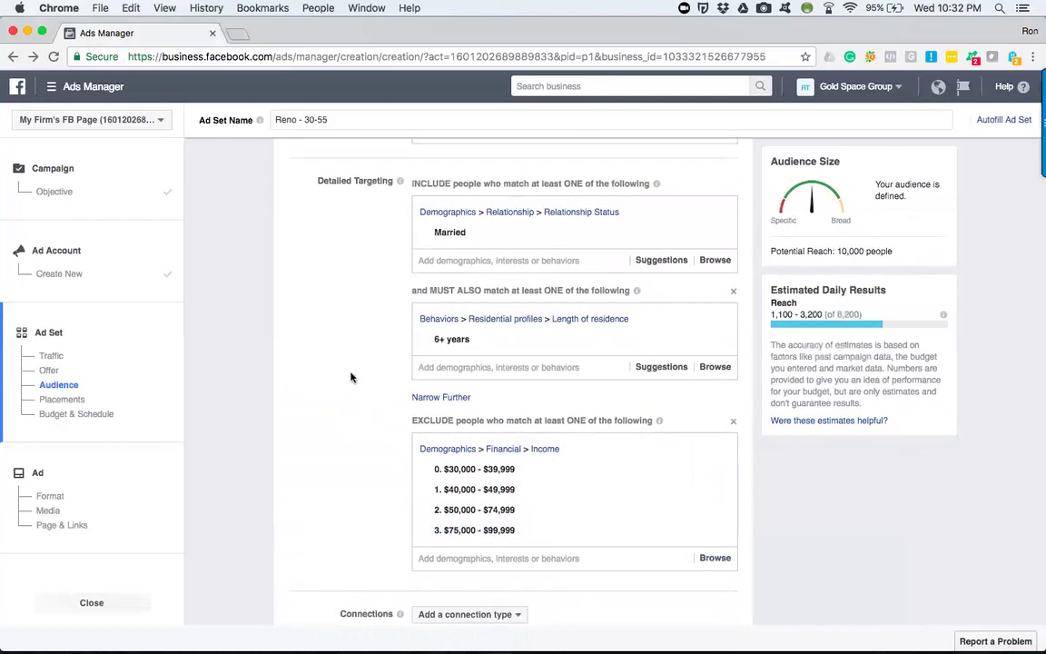
scroll(352, 377, up, 2)
scroll(351, 377, up, 1)
scroll(352, 377, up, 4)
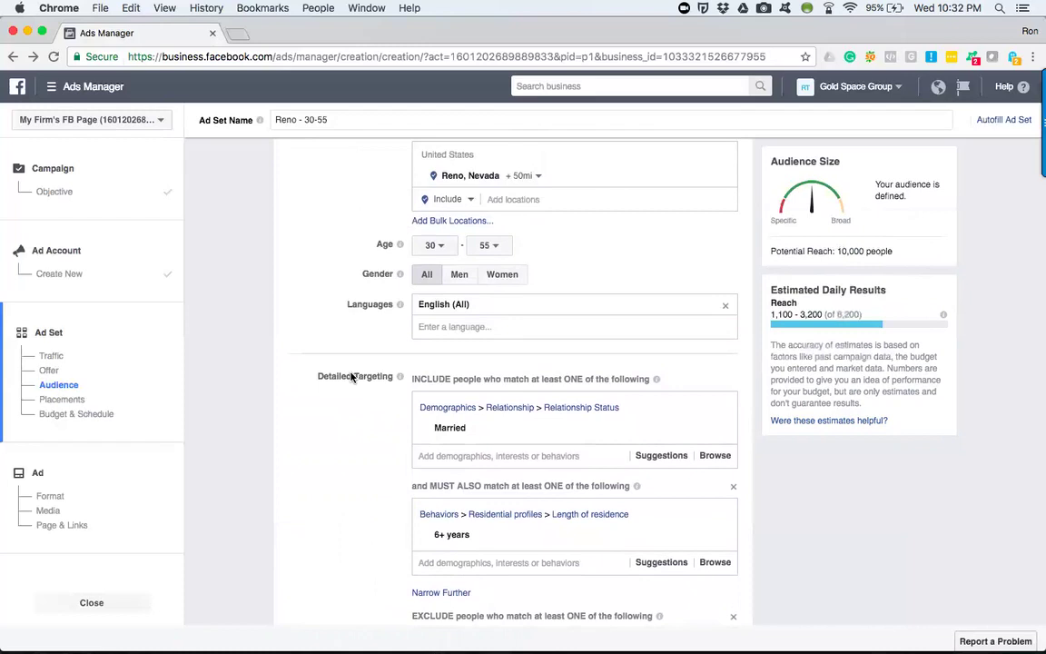
scroll(353, 377, up, 4)
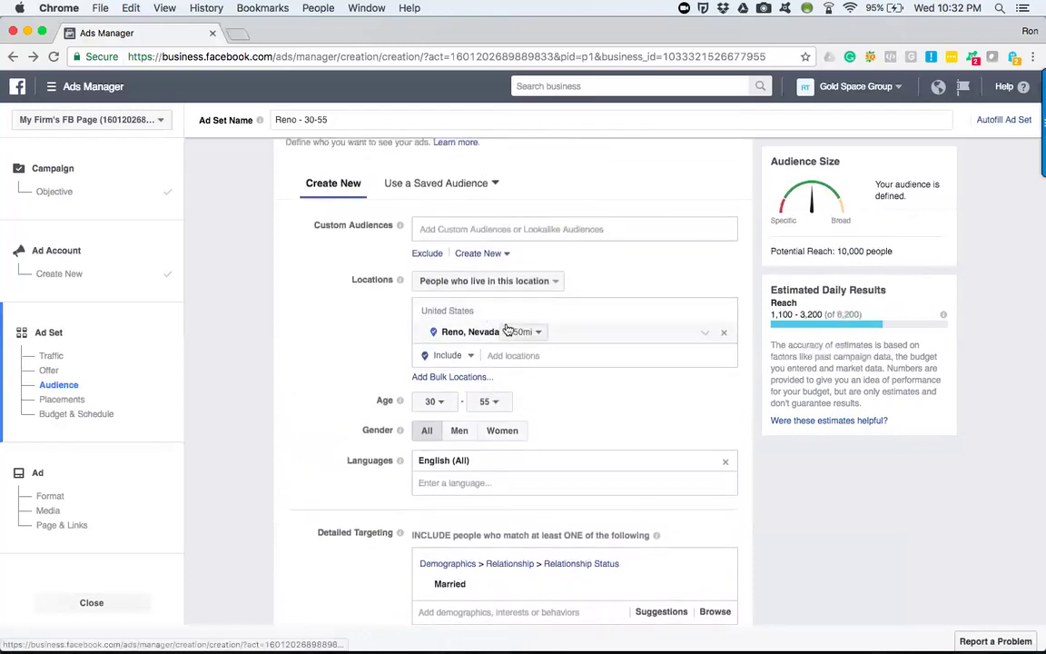
click(461, 283)
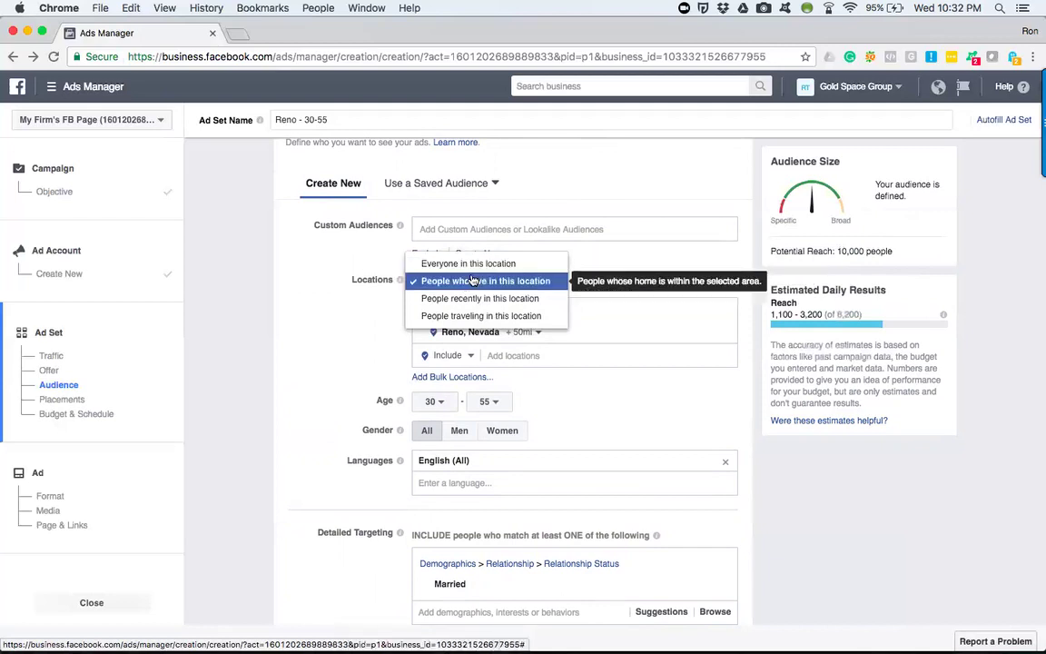
click(377, 355)
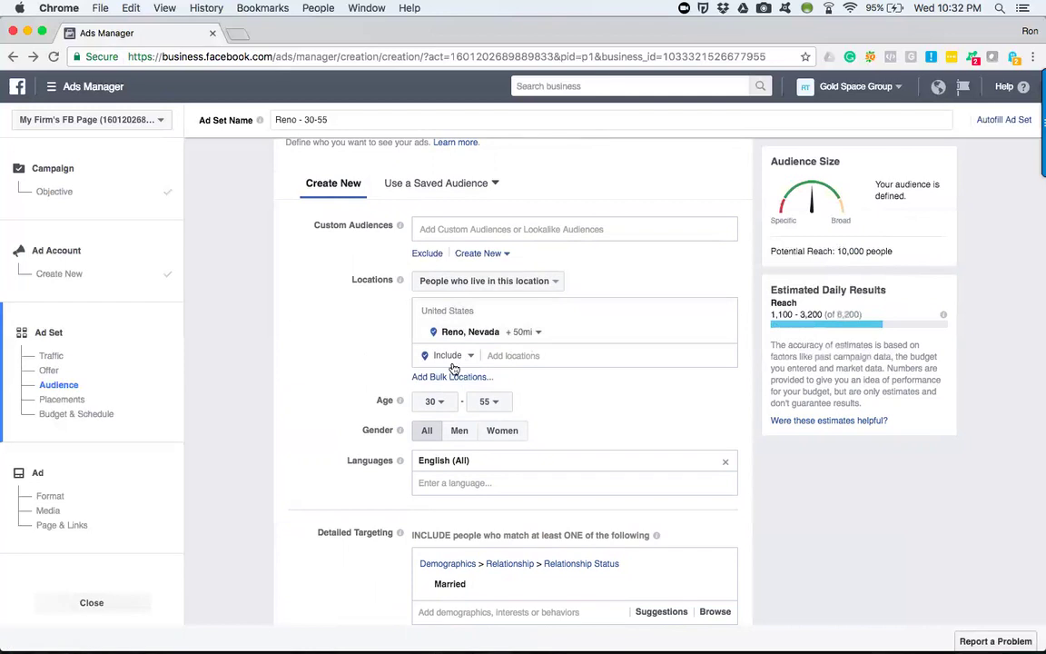
scroll(355, 358, down, 3)
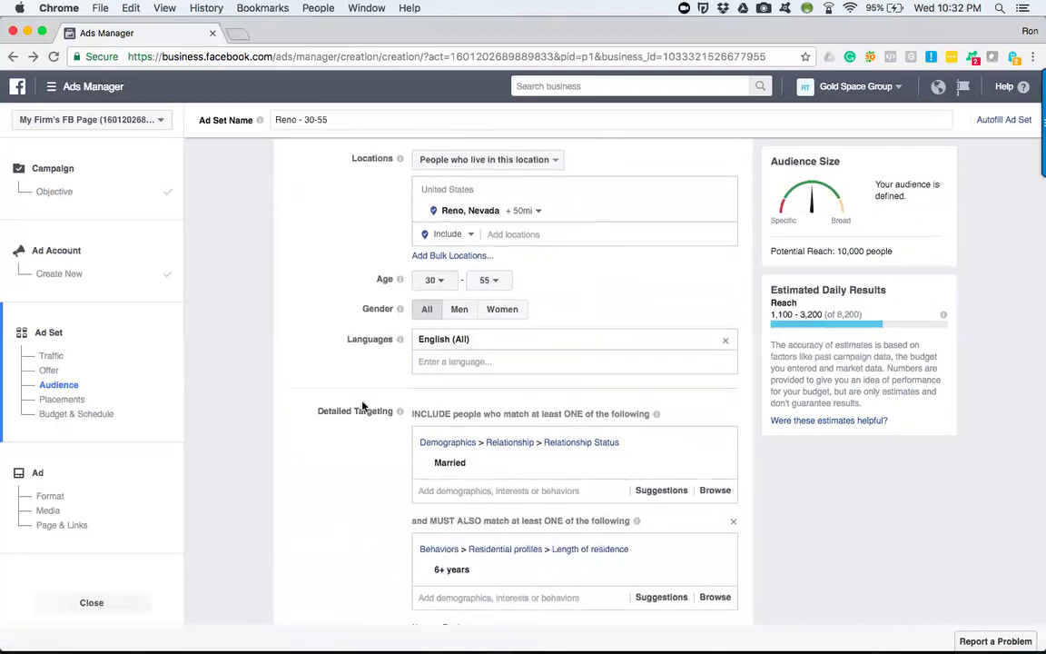
scroll(484, 370, down, 4)
scroll(367, 455, down, 4)
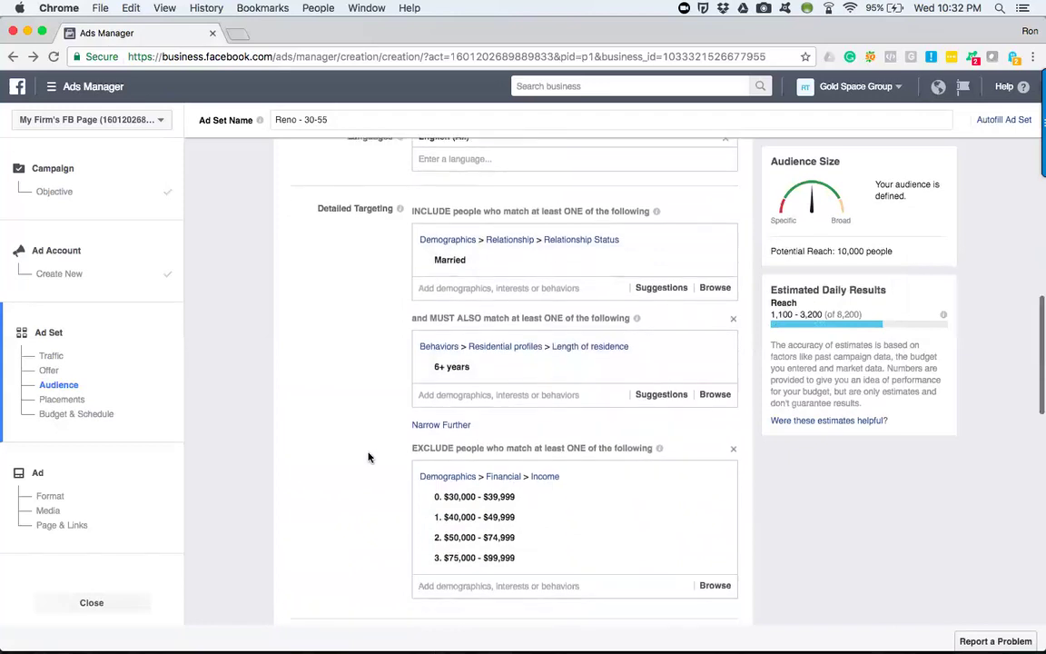
scroll(343, 437, down, 3)
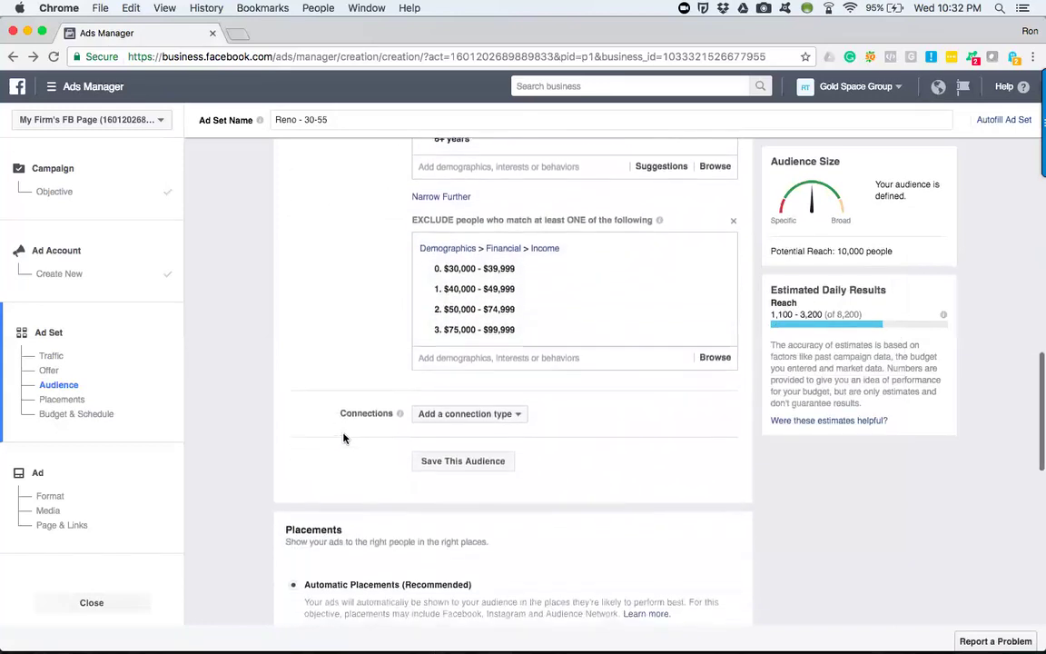
Add a Facebook Pages connection that excludes people who like your Page.
click(491, 405)
mouse_move(495, 427)
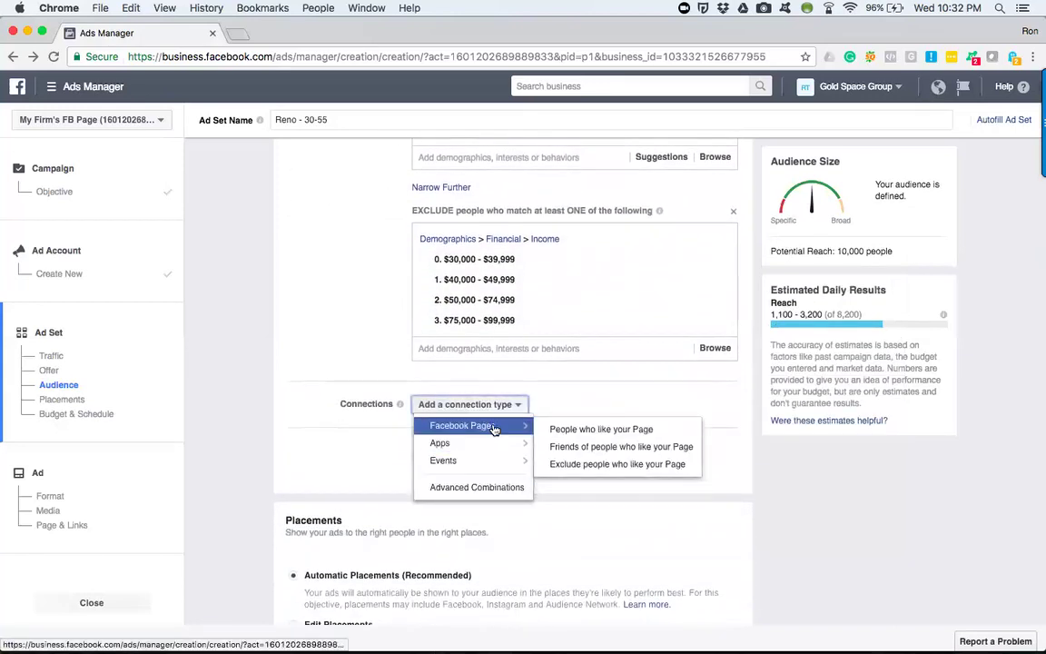
click(588, 463)
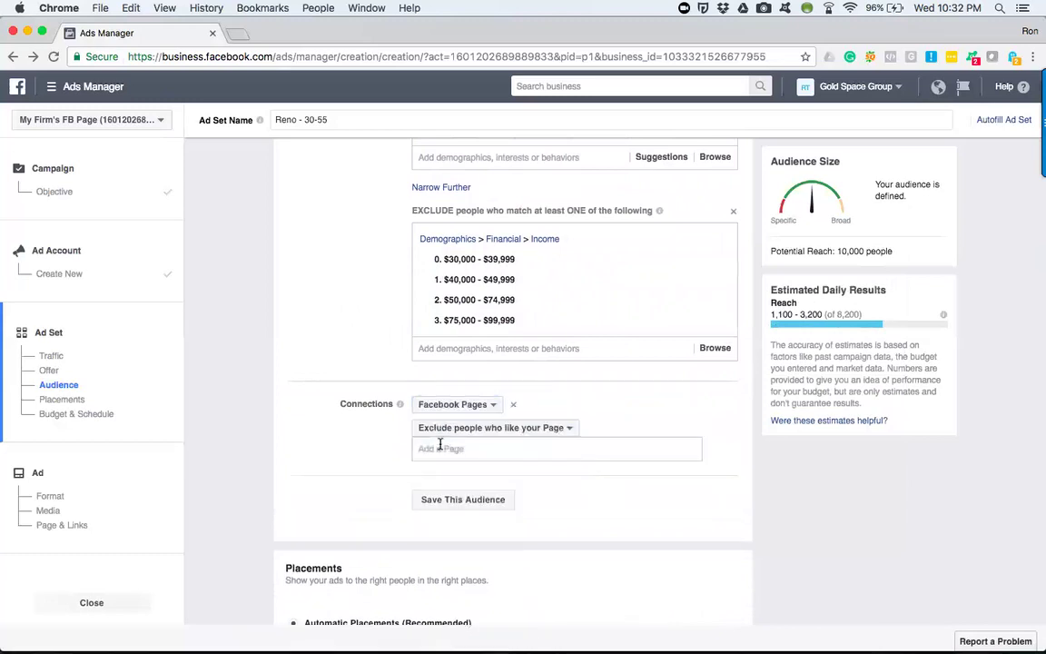
scroll(385, 445, down, 1)
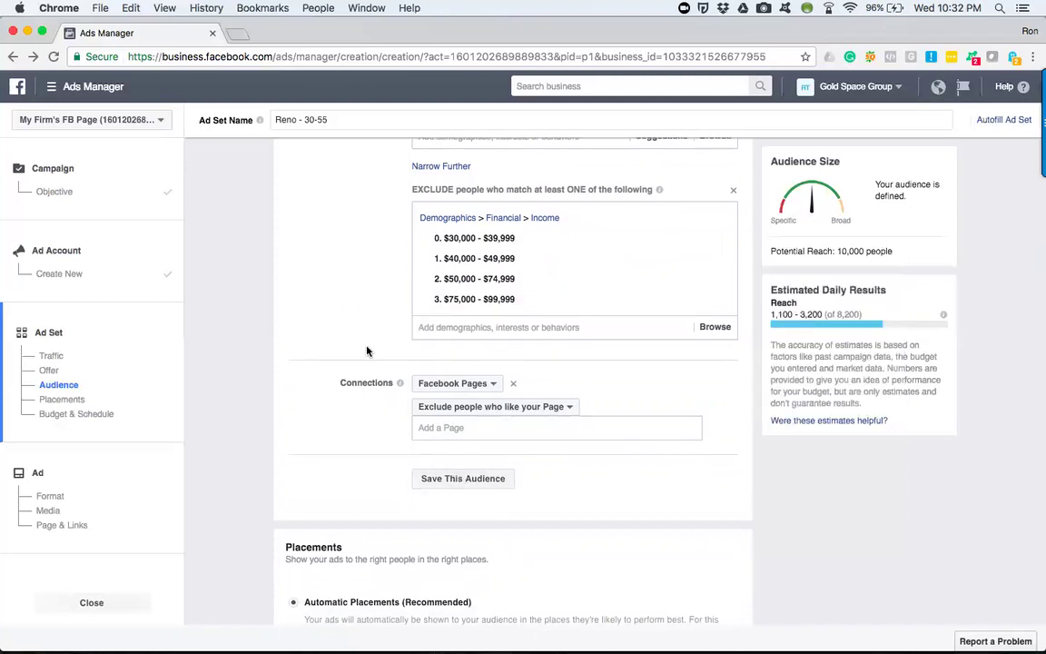
scroll(367, 350, up, 3)
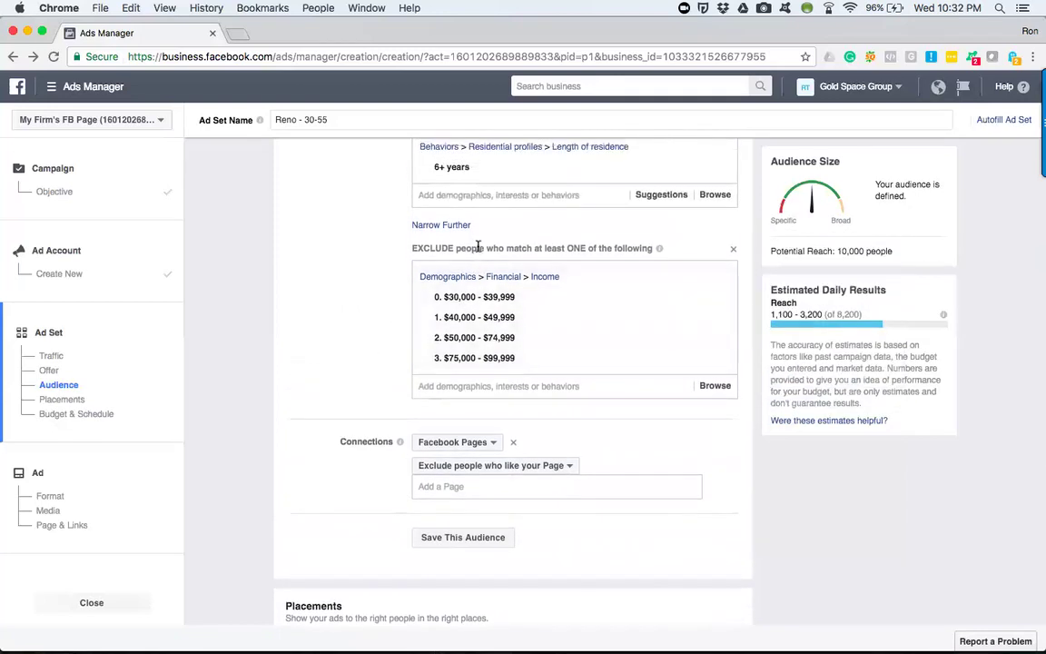
scroll(380, 307, up, 5)
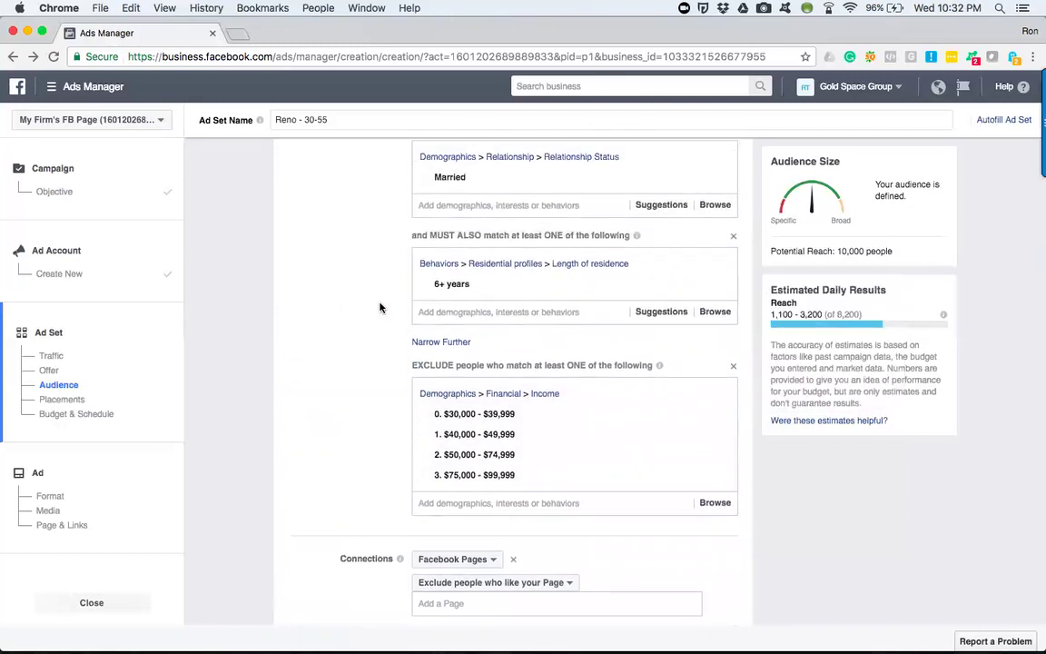
scroll(381, 307, up, 2)
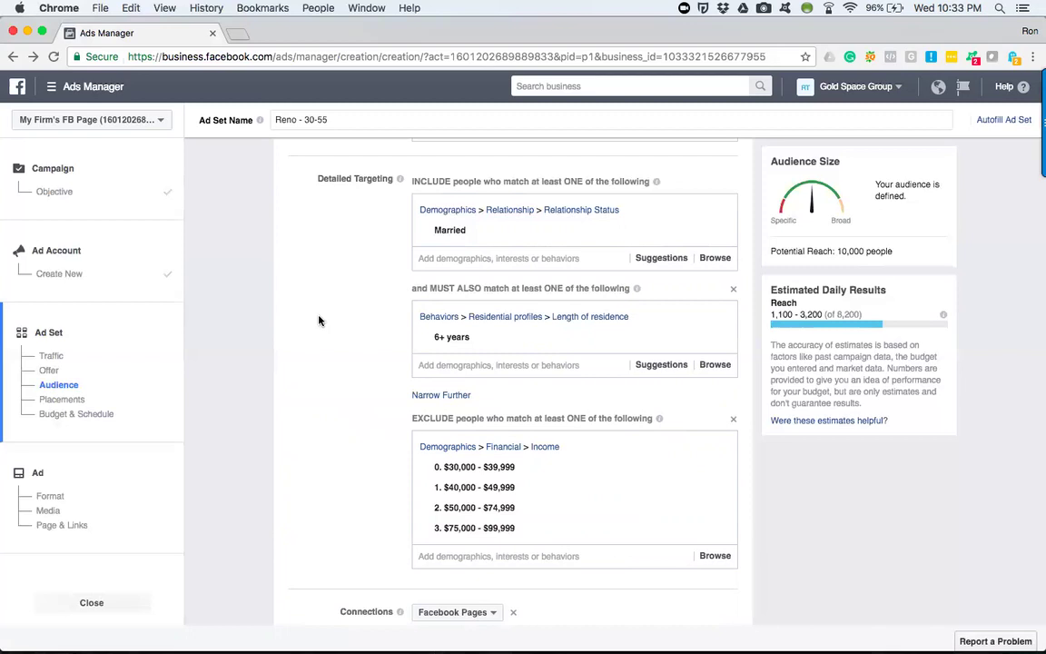
scroll(369, 322, down, 5)
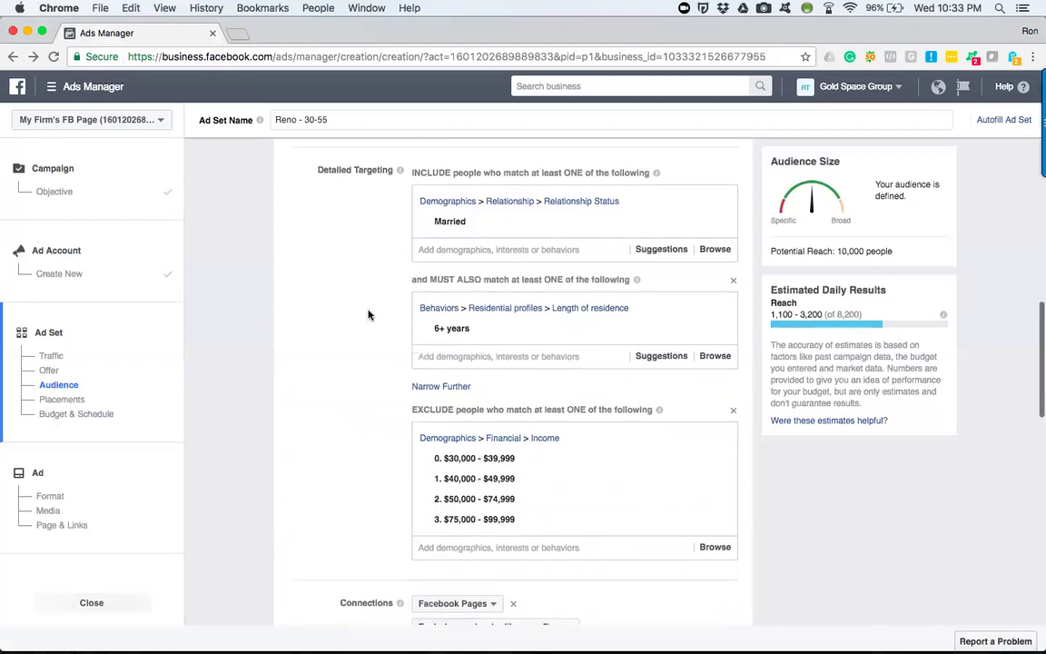
scroll(369, 315, down, 1)
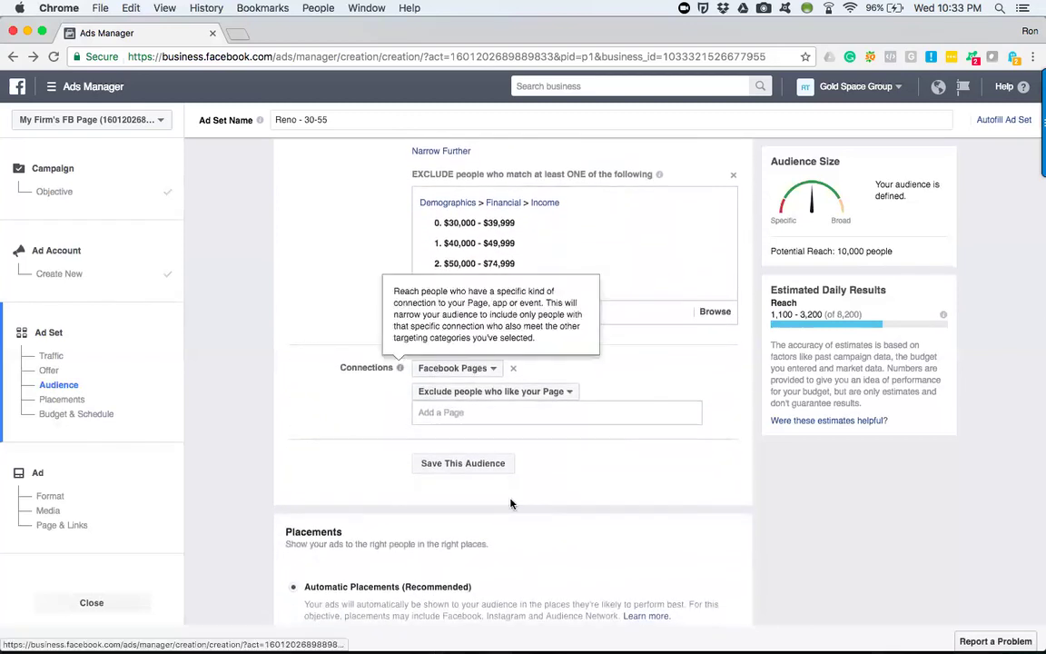
Name the audience to save 'Reno +50 Mi, More than $100k, Married, 6+ years Owners'.
click(477, 463)
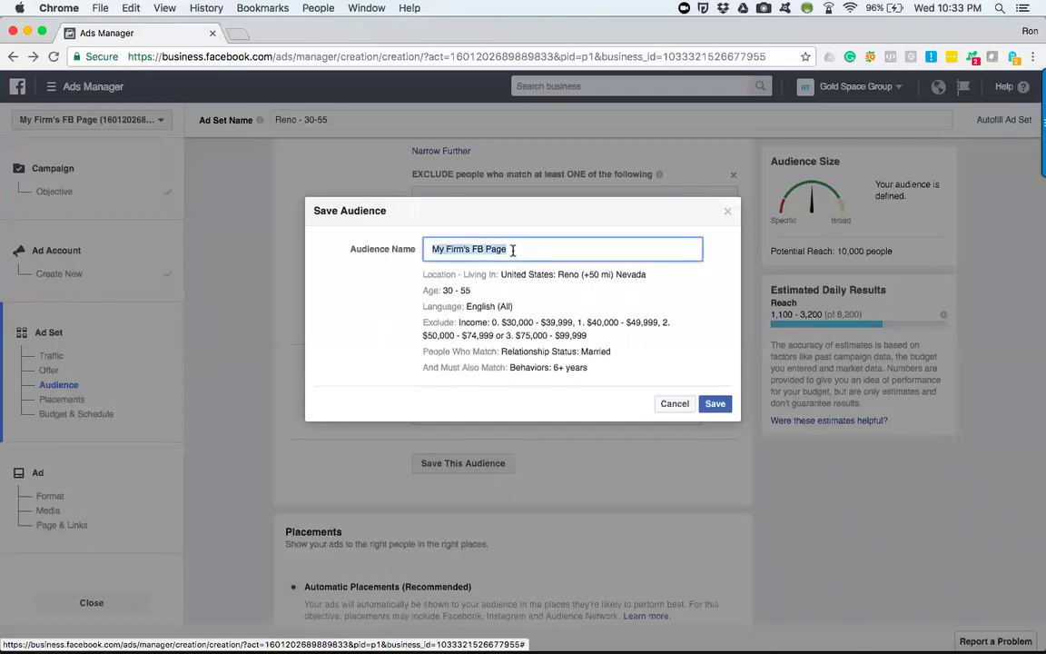
text(Reno +50 Mi,)
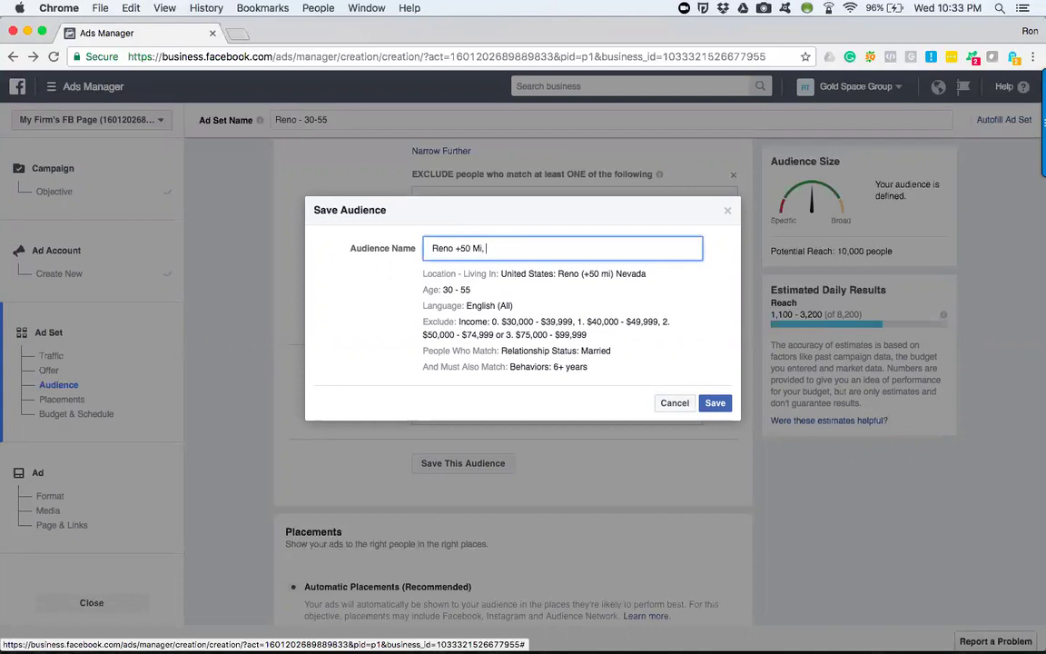
text(More)
key(BackSpace)
key(BackSpace)
text(, Married,)
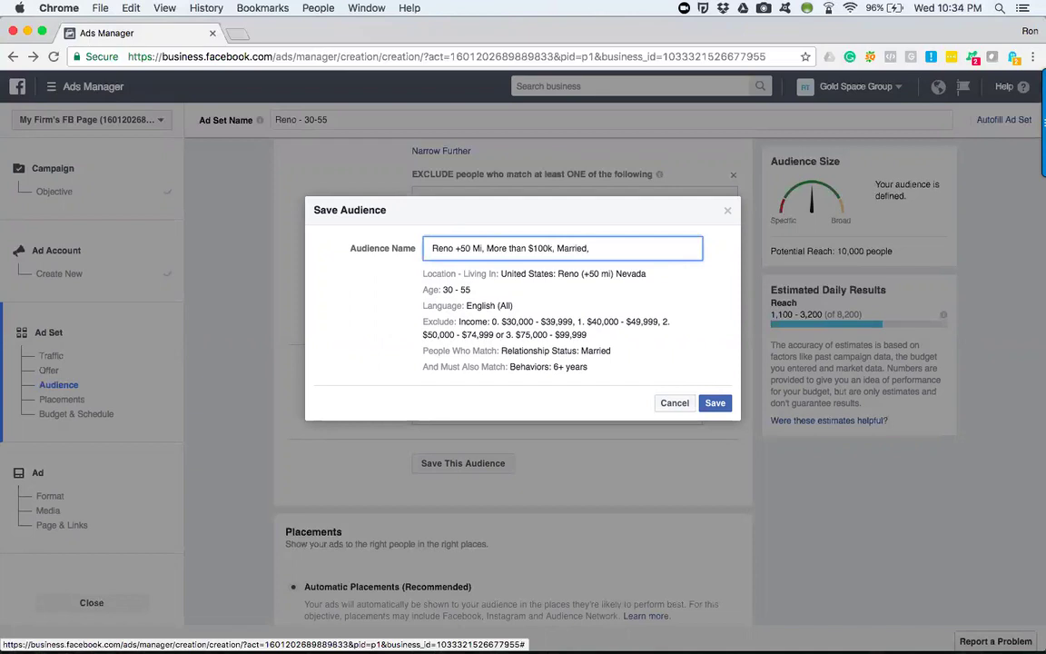
text( 6+ years Owners)
Save the audience under its new name and return to the Audience section.
click(714, 405)
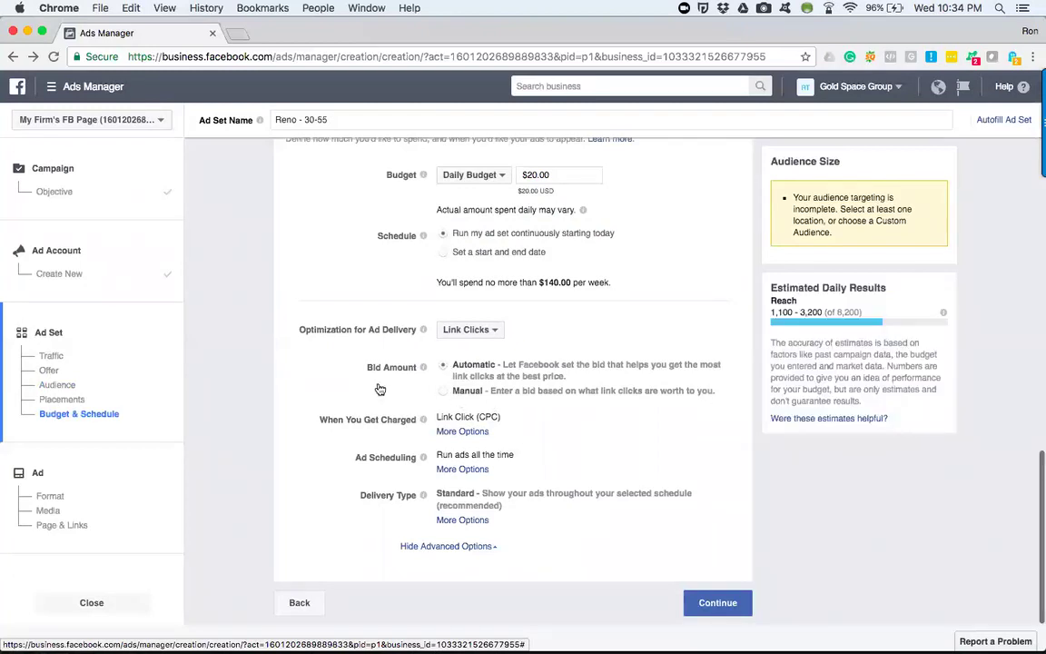
scroll(380, 388, up, 2)
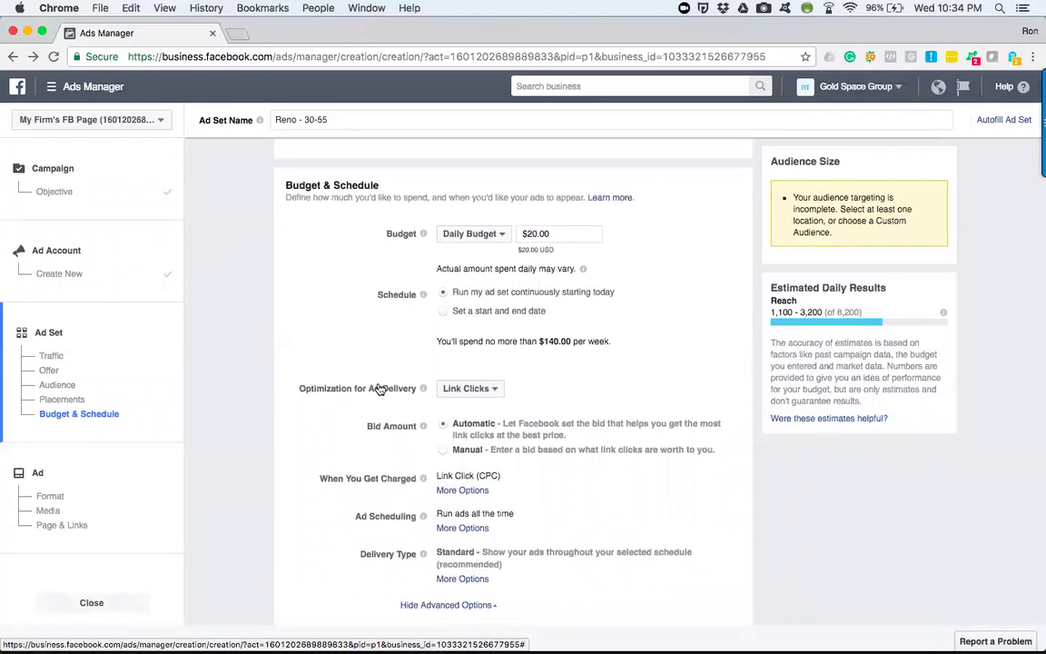
scroll(345, 333, up, 2)
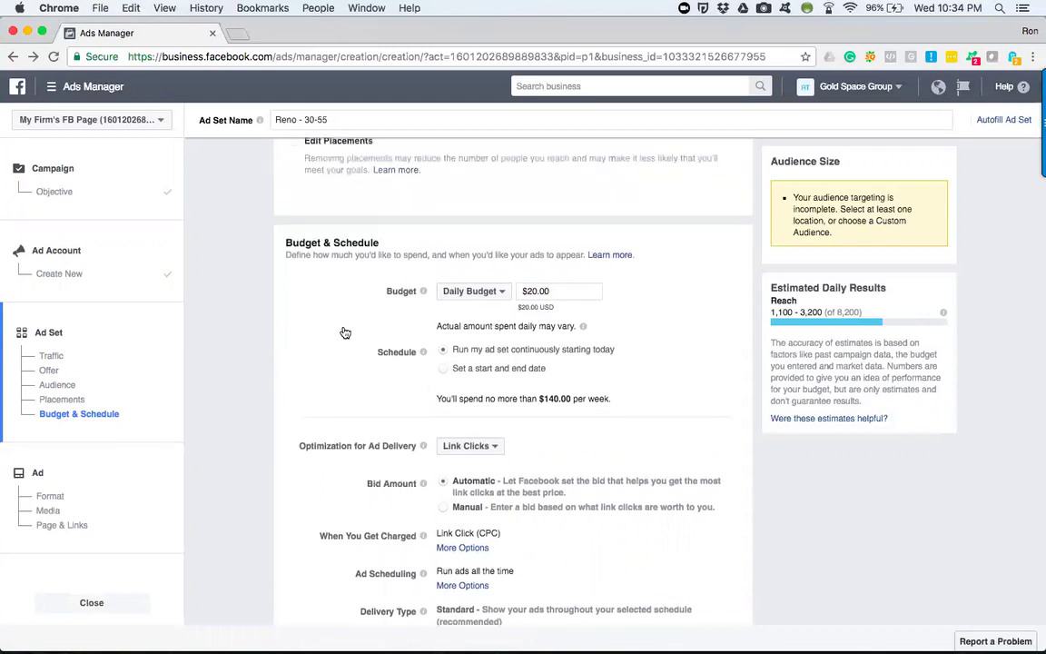
scroll(345, 332, up, 15)
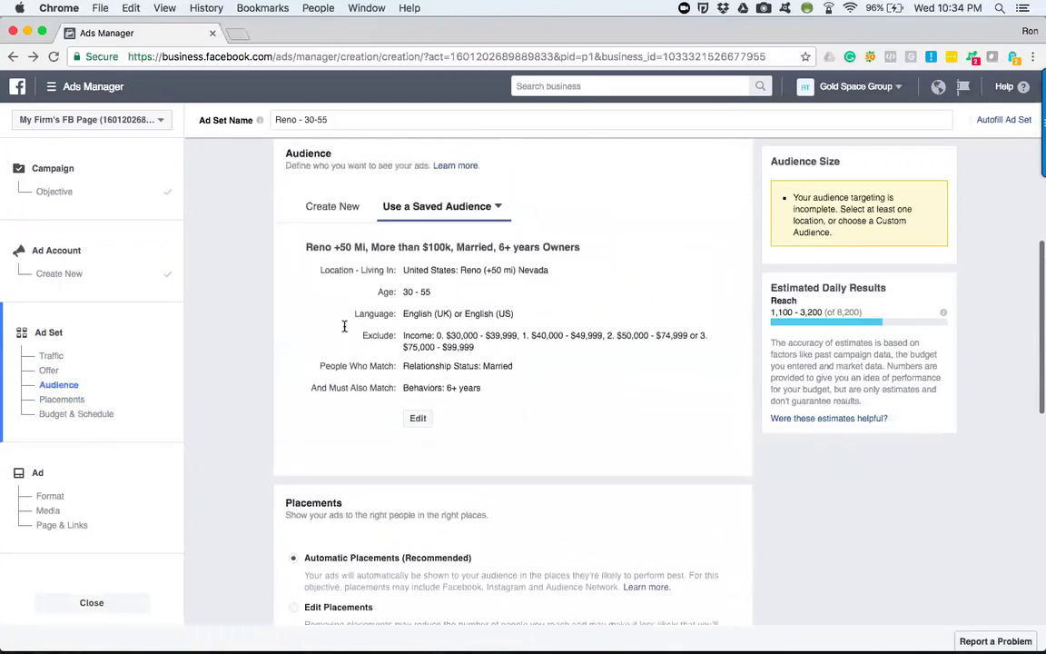
scroll(344, 329, up, 4)
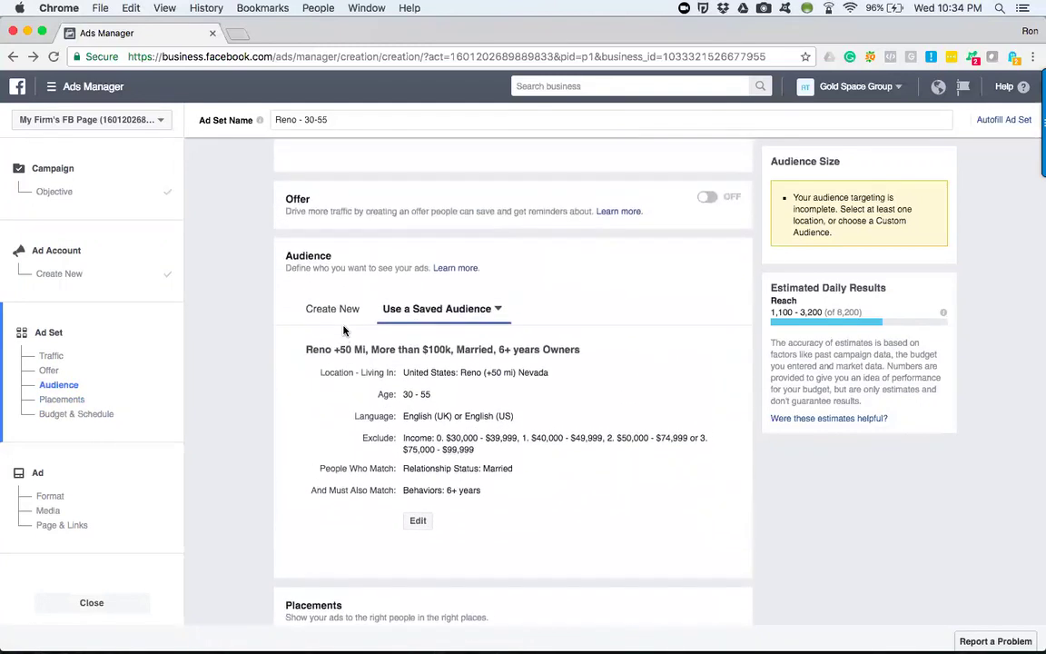
scroll(344, 331, up, 1)
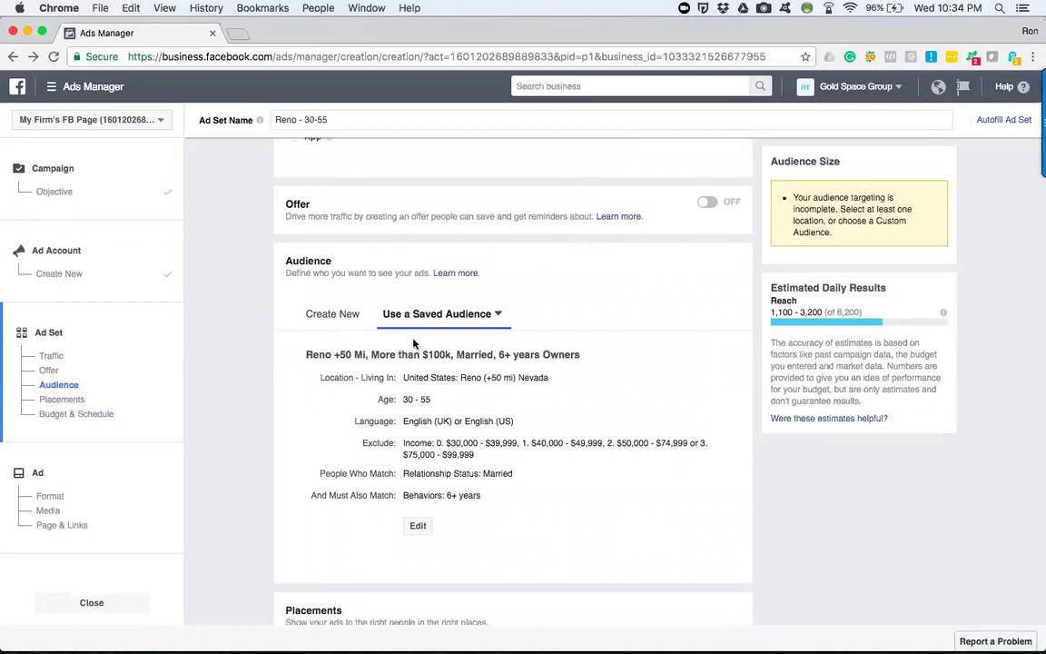
Confirm the Reno audience appears under Use a Saved Audience, leaving the selection unchanged.
click(455, 320)
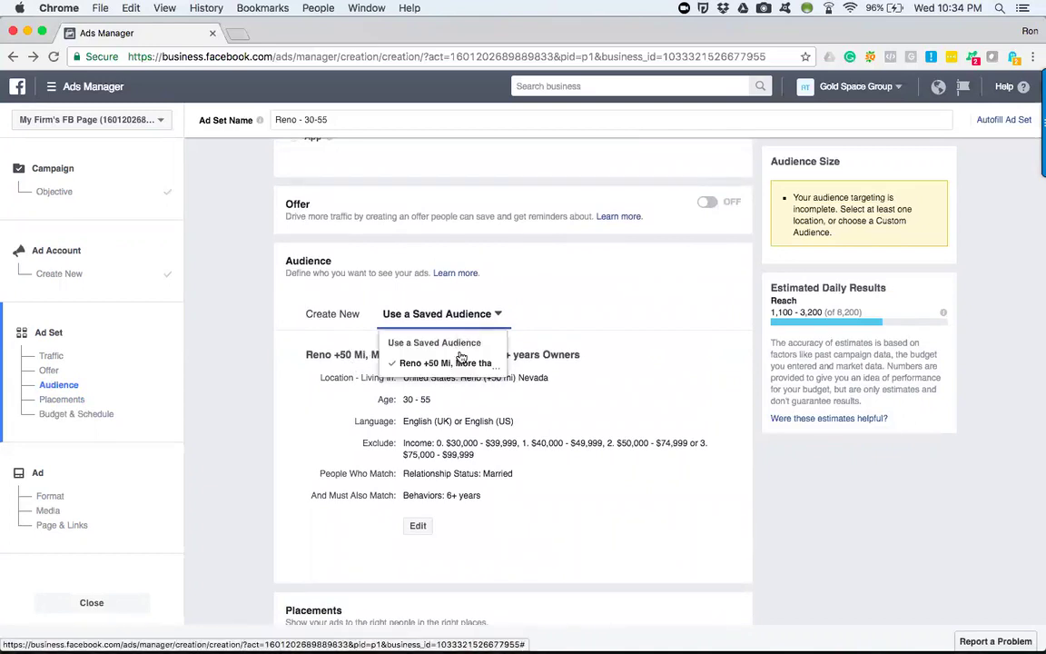
mouse_move(460, 361)
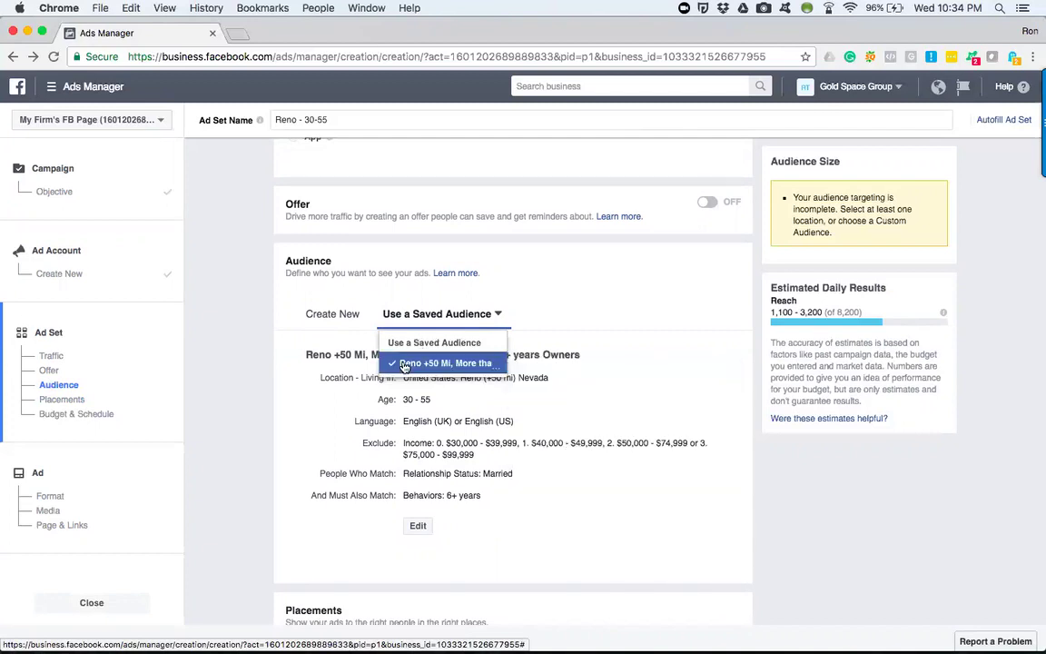
click(307, 354)
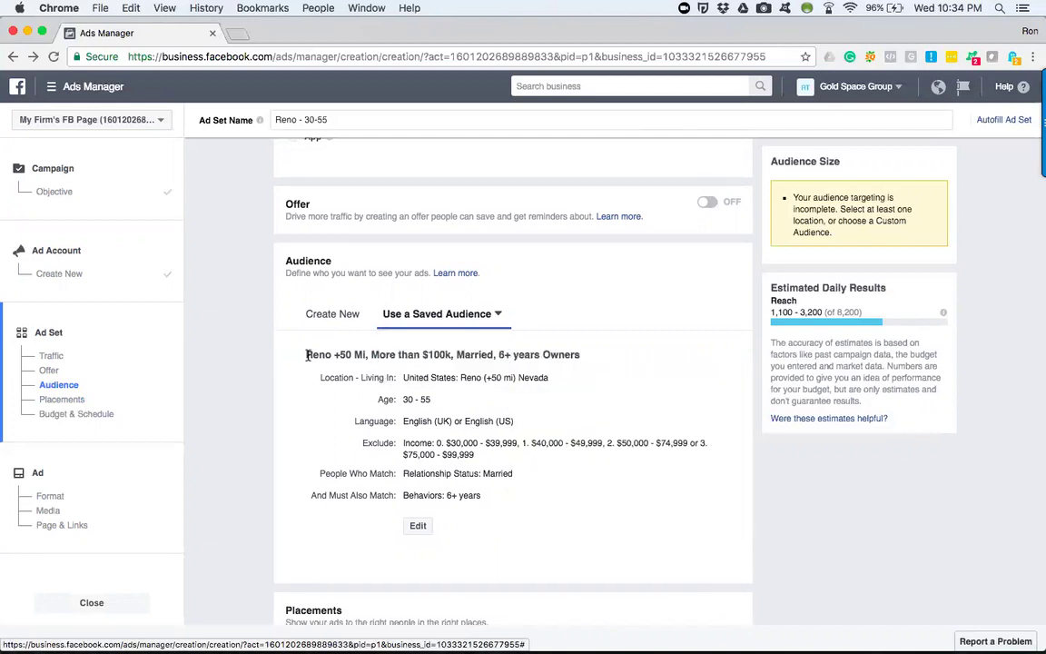
click(51, 85)
Open Ads Manager in a new tab and start a Lead generation campaign with a new ad account.
right_click(50, 161)
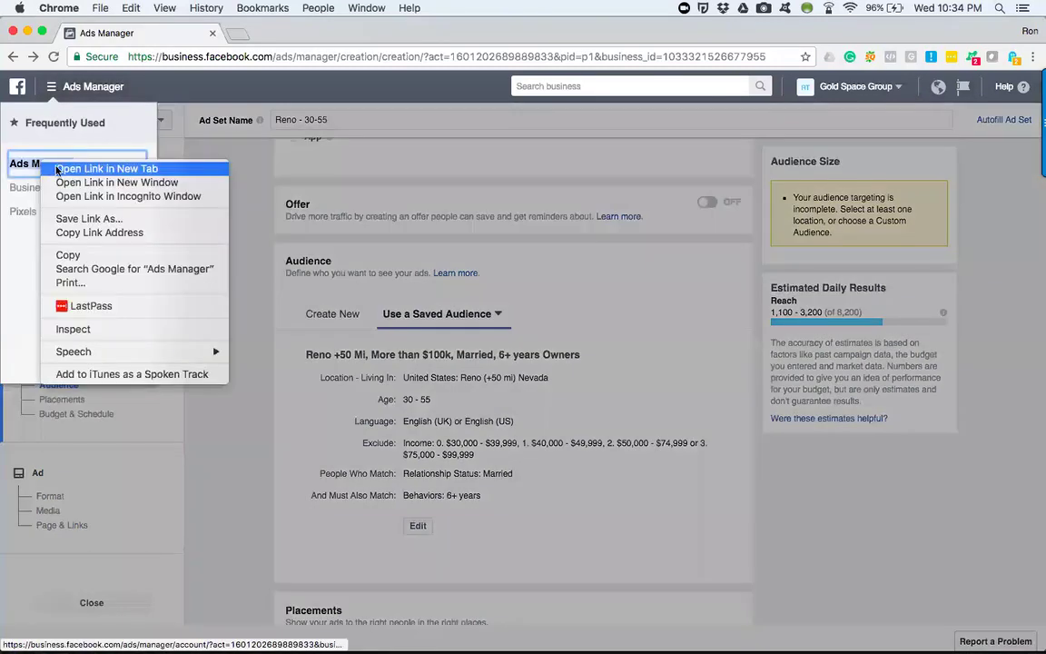
click(60, 169)
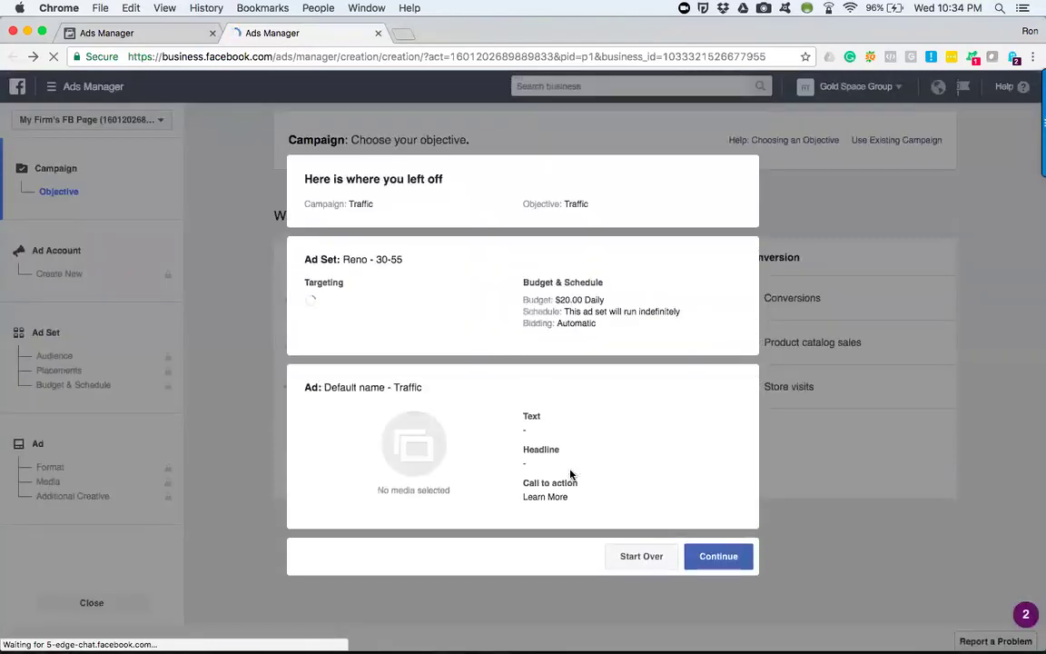
click(641, 461)
click(572, 482)
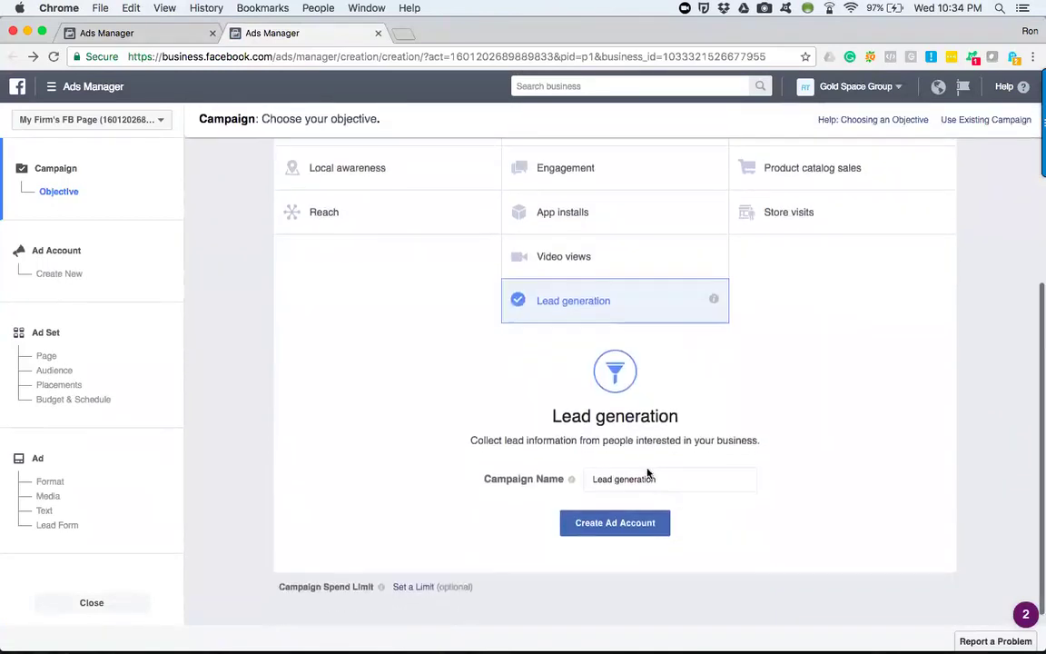
click(623, 525)
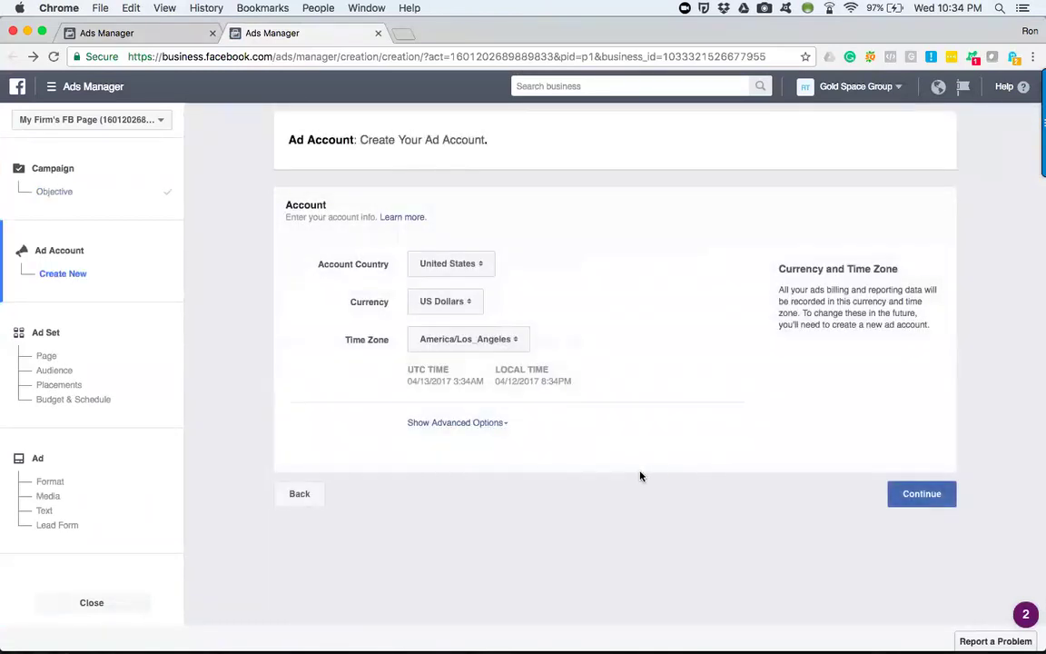
click(945, 502)
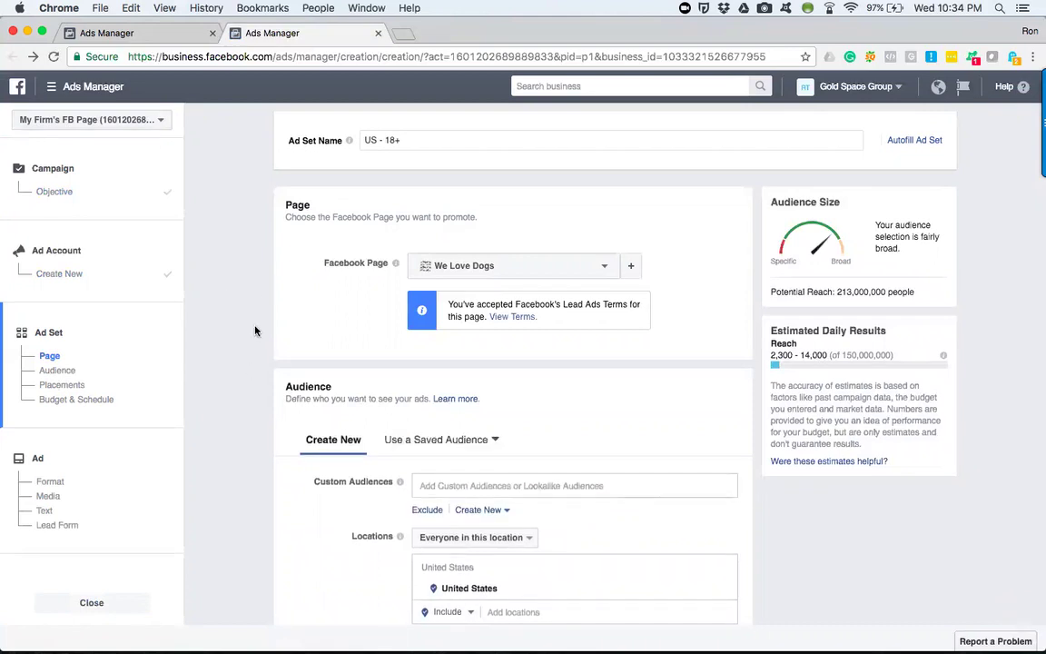
Keep We Love Dogs as the promoted Page and move to the US - 18+ ad set's Audience section.
scroll(257, 330, down, 1)
click(556, 239)
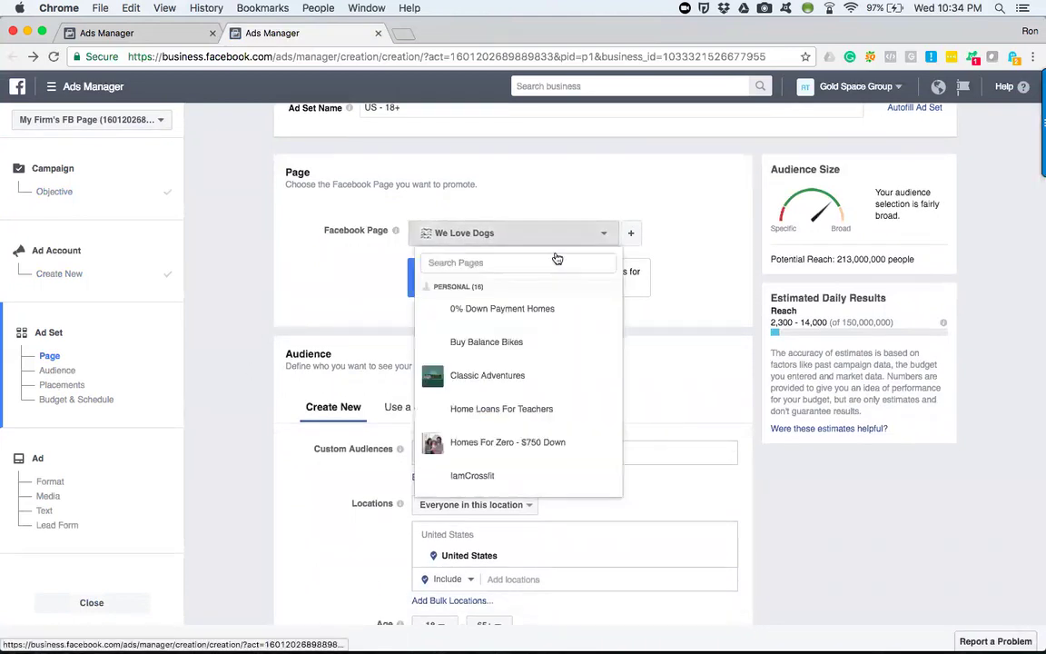
scroll(545, 337, down, 3)
scroll(537, 354, down, 10)
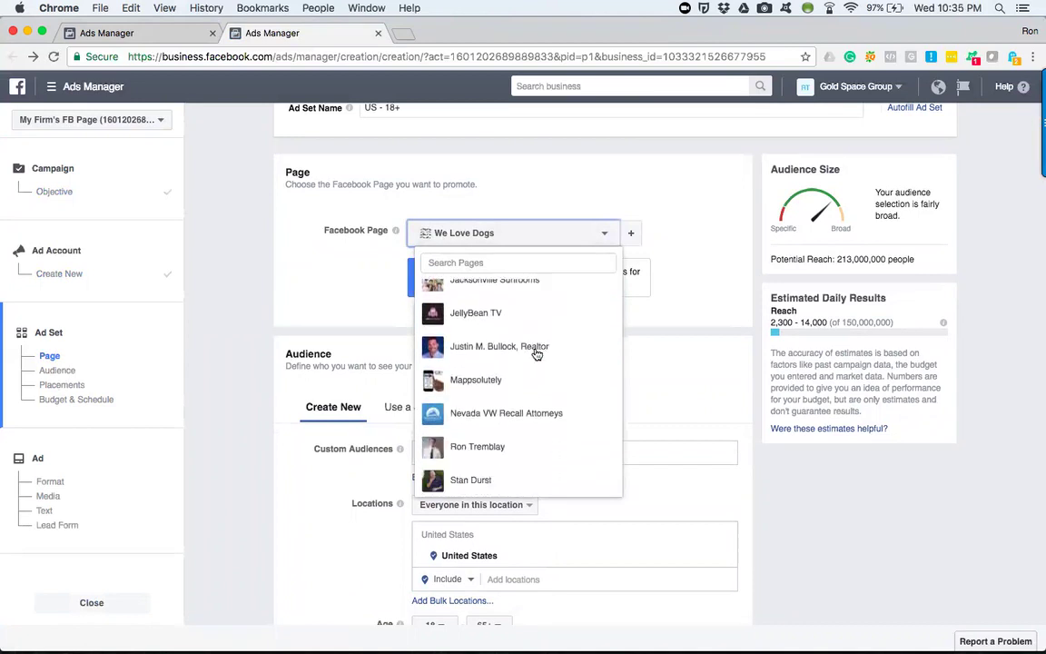
scroll(537, 354, down, 10)
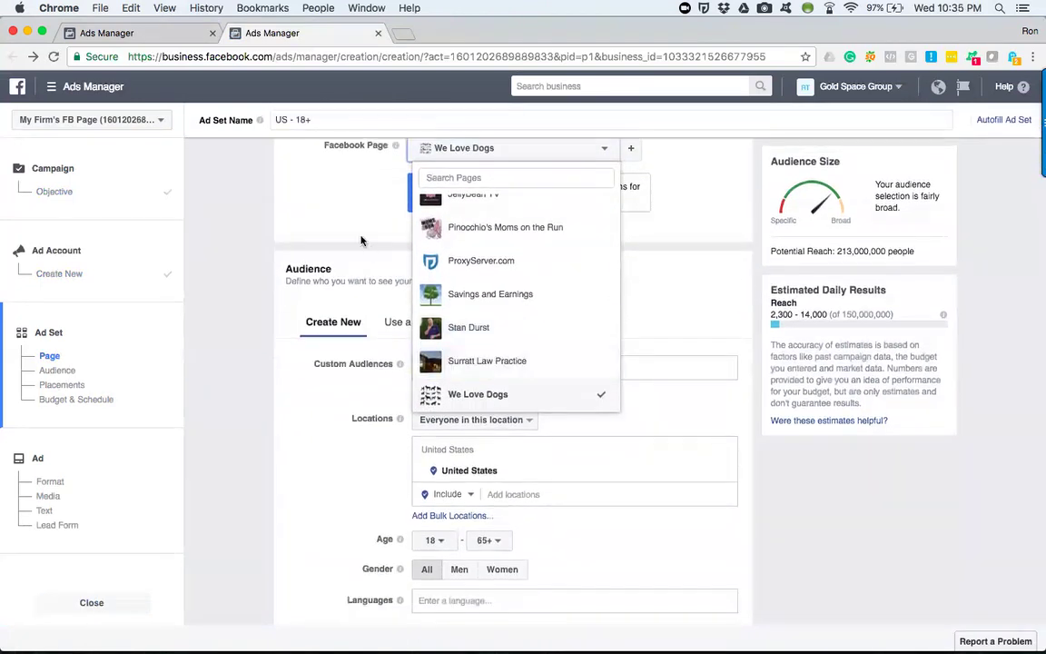
click(330, 278)
scroll(330, 336, up, 3)
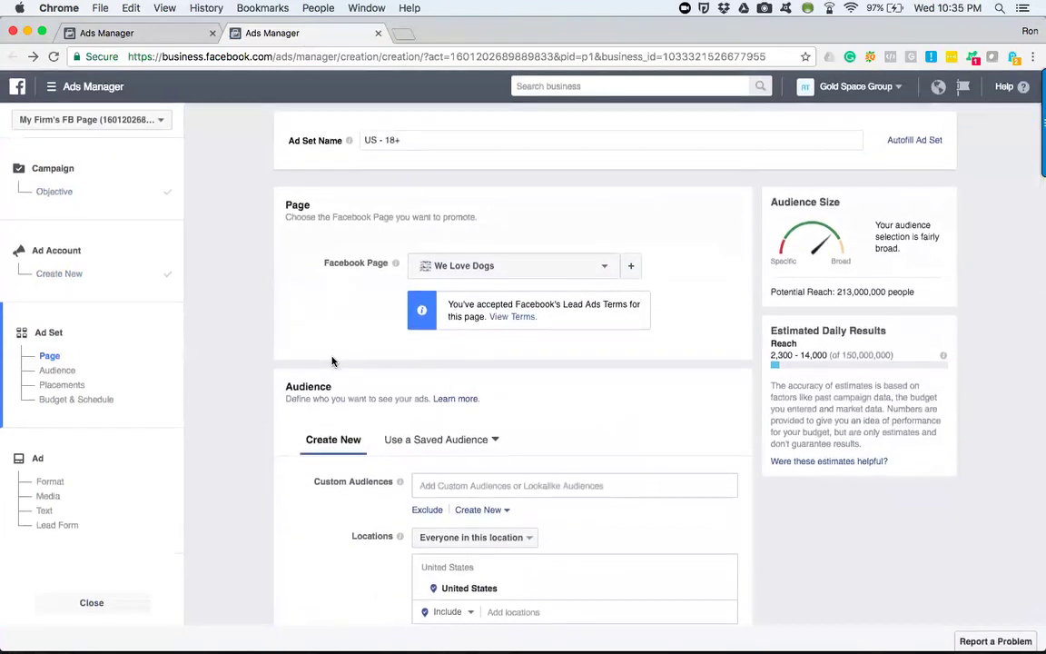
scroll(322, 312, down, 5)
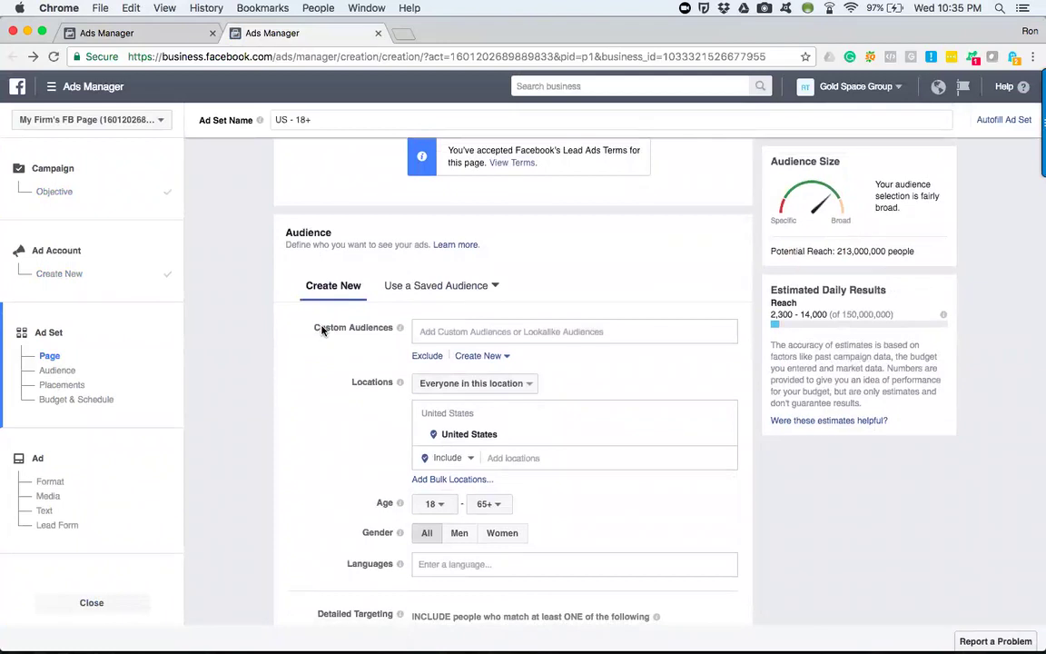
scroll(322, 330, down, 1)
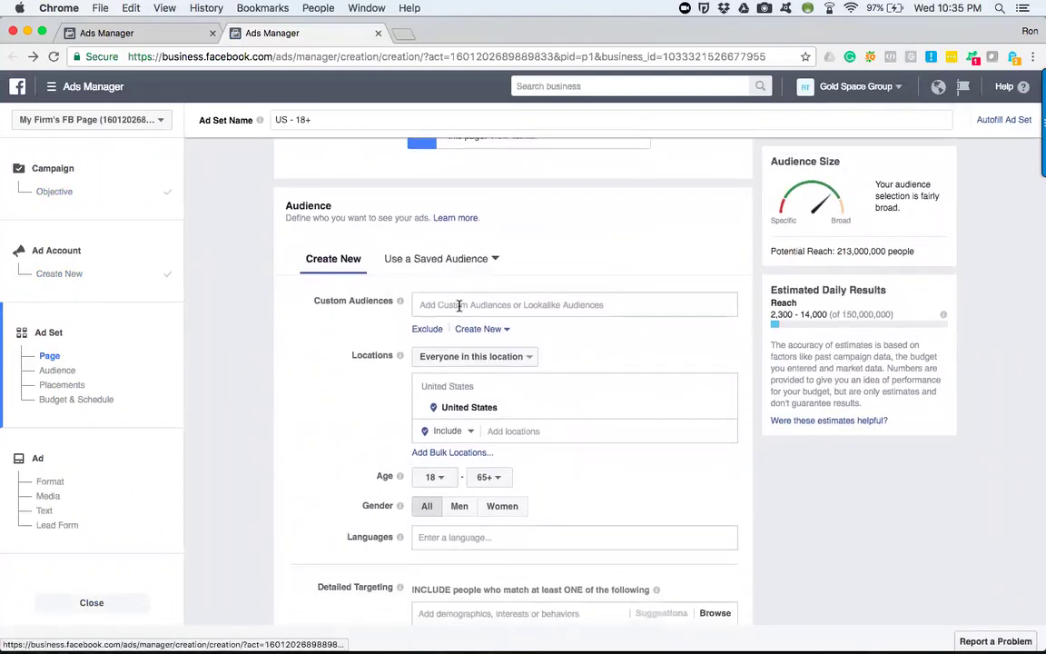
scroll(300, 359, down, 3)
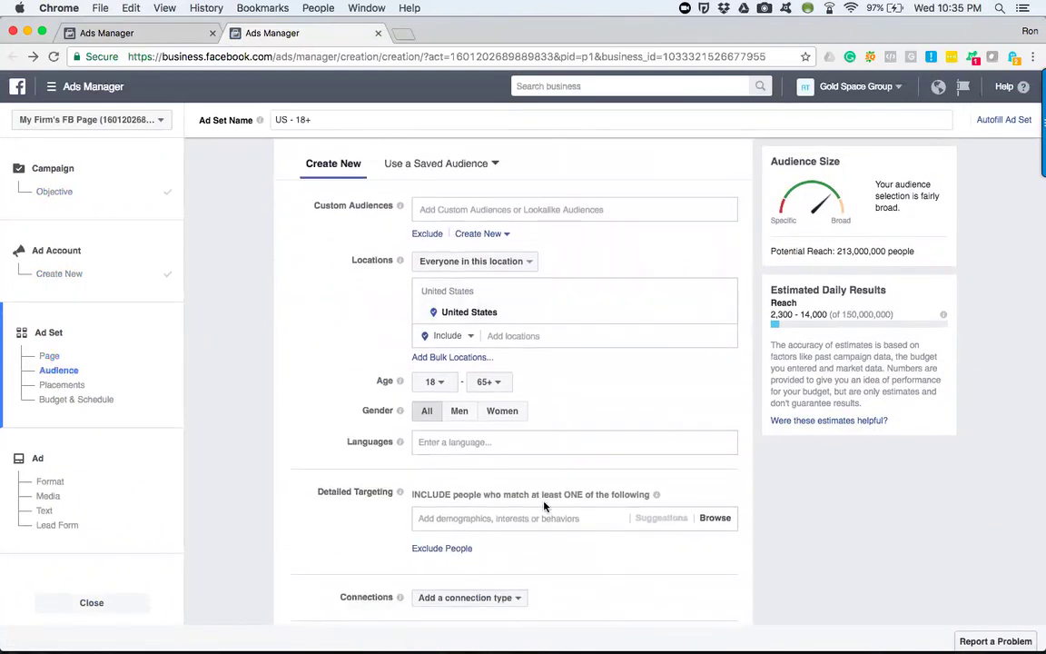
scroll(519, 492, down, 8)
scroll(518, 492, up, 12)
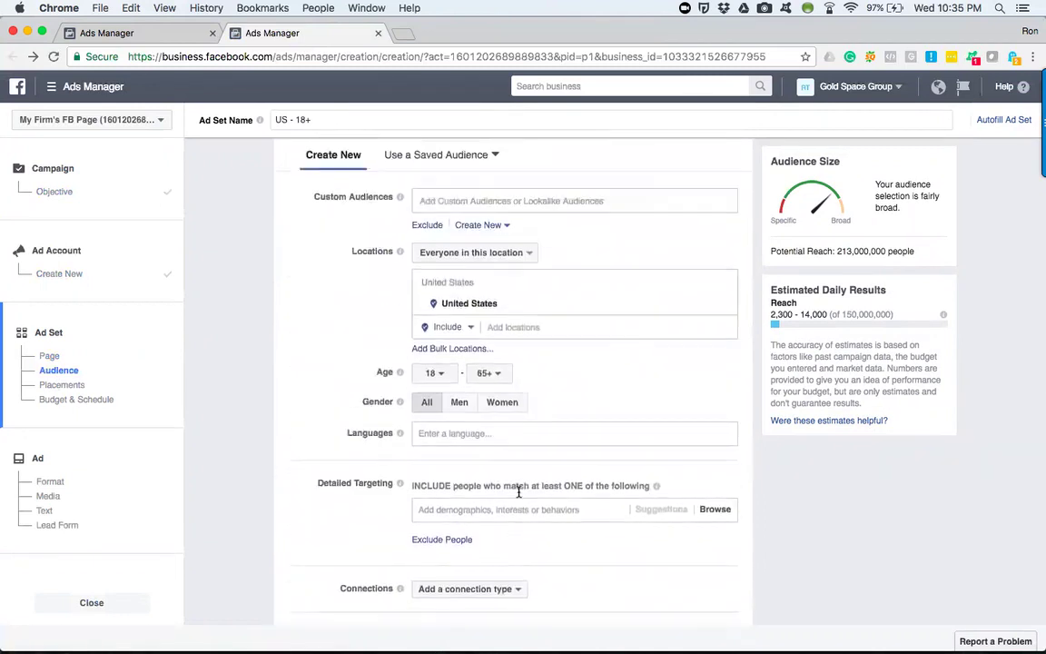
scroll(519, 492, up, 2)
Apply the saved 'Reno +50 Mi' audience to the US - 18+ ad set, cutting potential reach to 10,000.
click(457, 345)
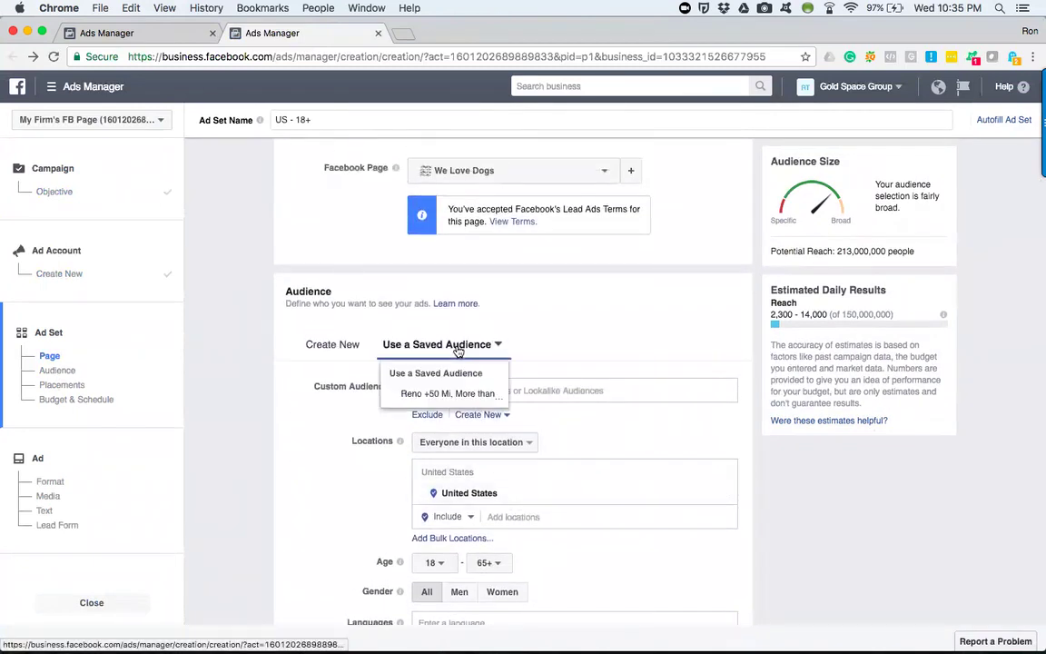
mouse_move(448, 394)
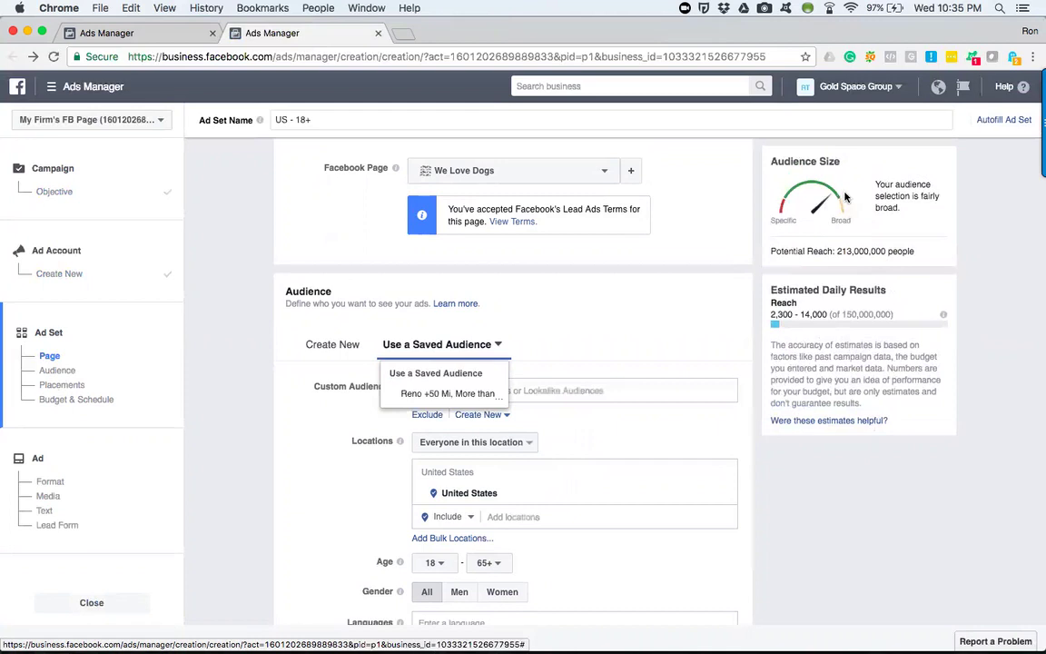
click(411, 400)
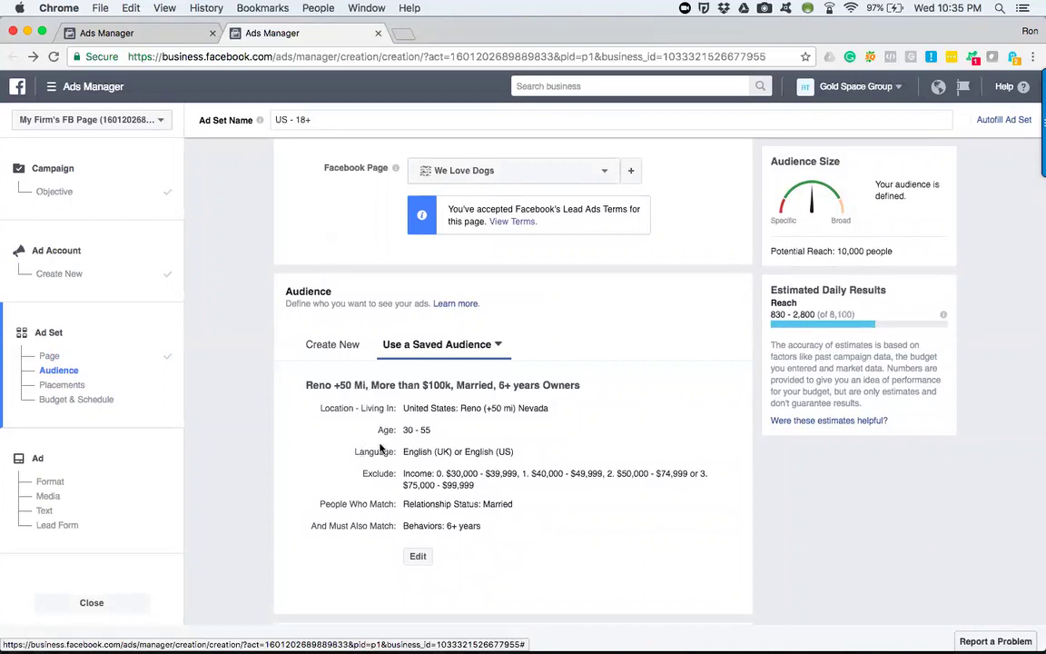
scroll(380, 449, down, 3)
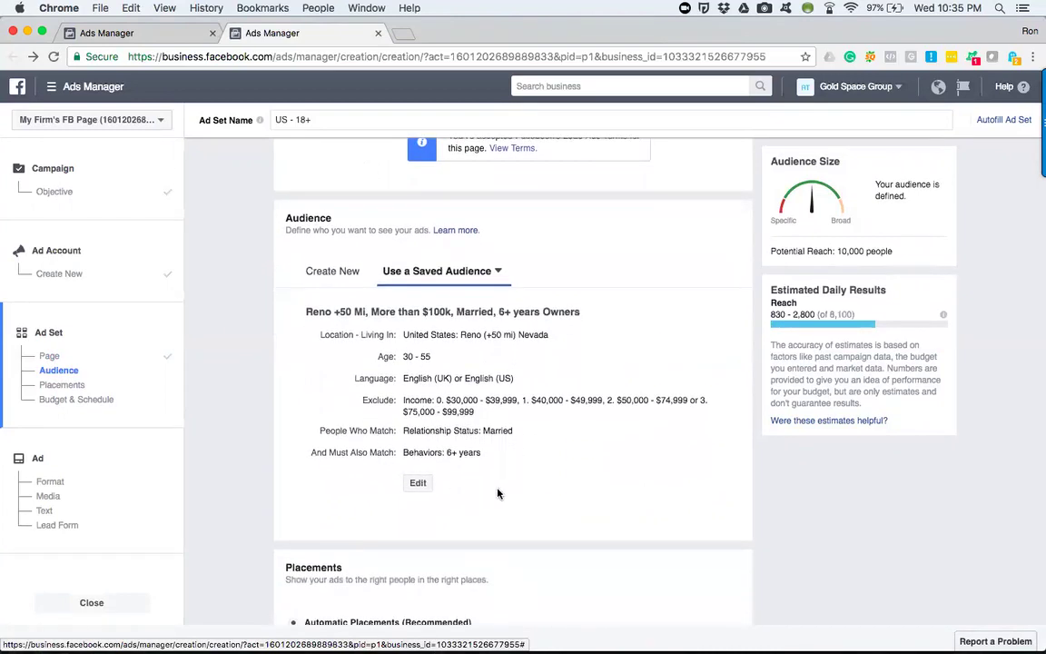
scroll(498, 493, down, 4)
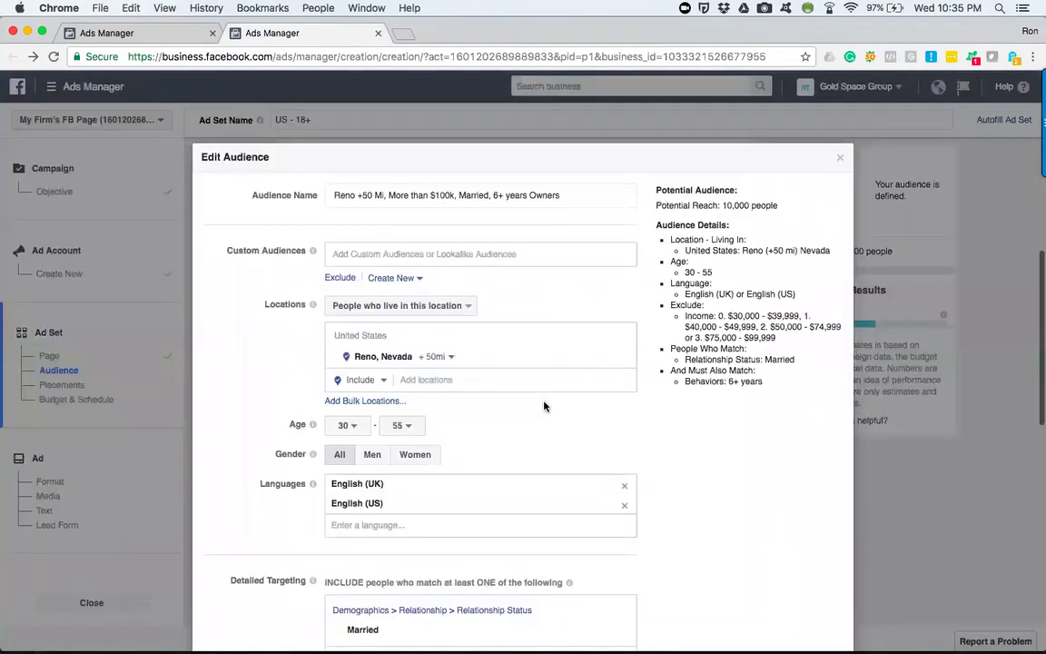
In the Include box, replace Married with Homeowners (Home Ownership), bringing potential reach to 15,000.
scroll(251, 375, down, 10)
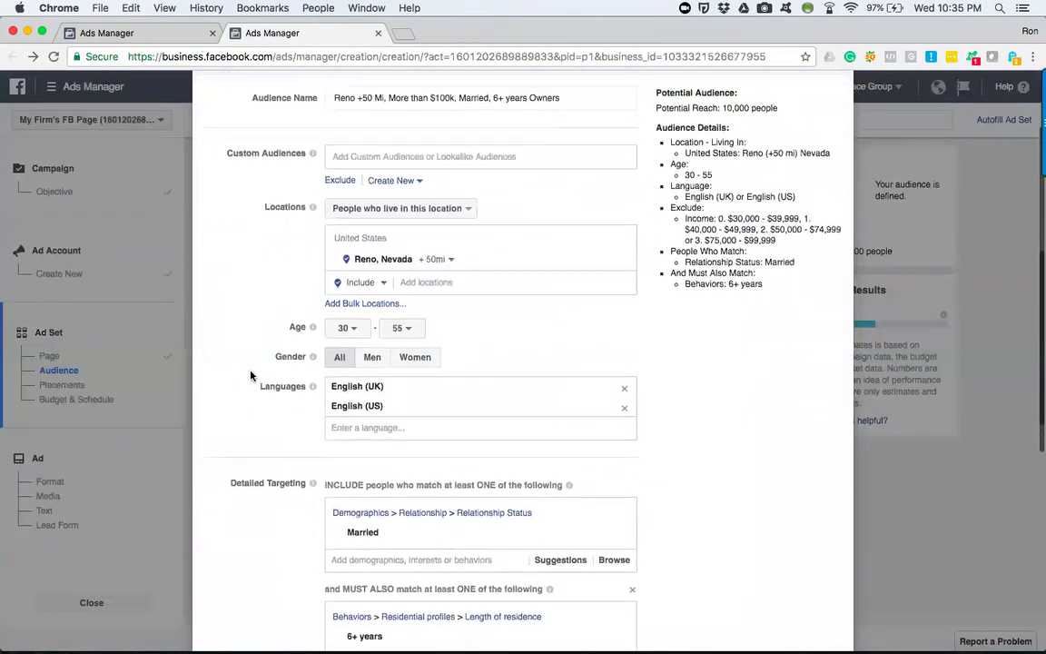
scroll(250, 375, down, 2)
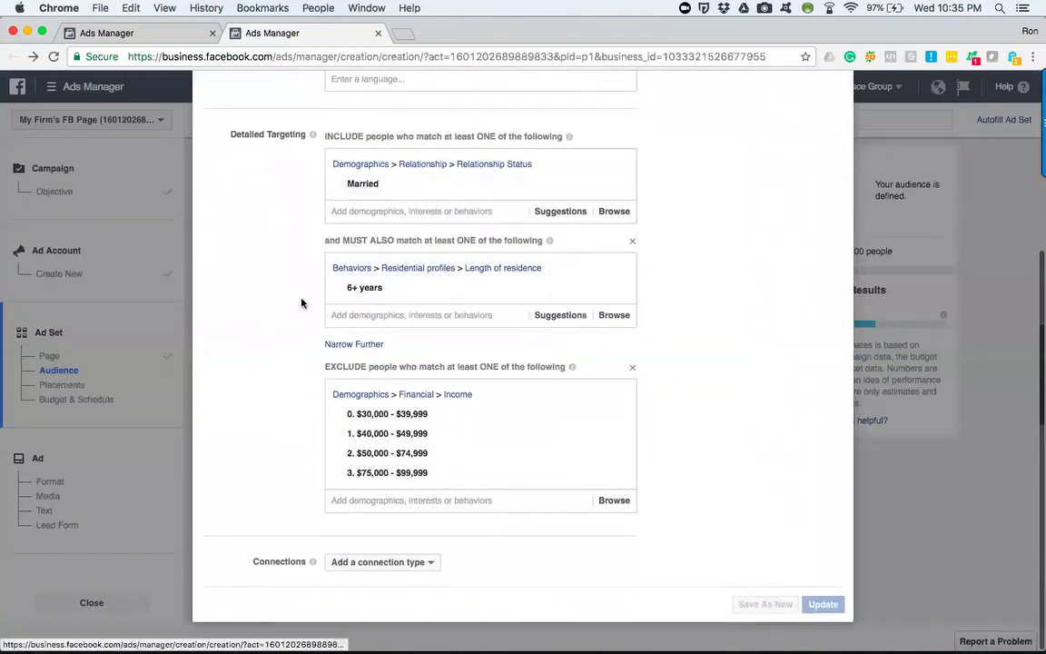
scroll(301, 303, up, 3)
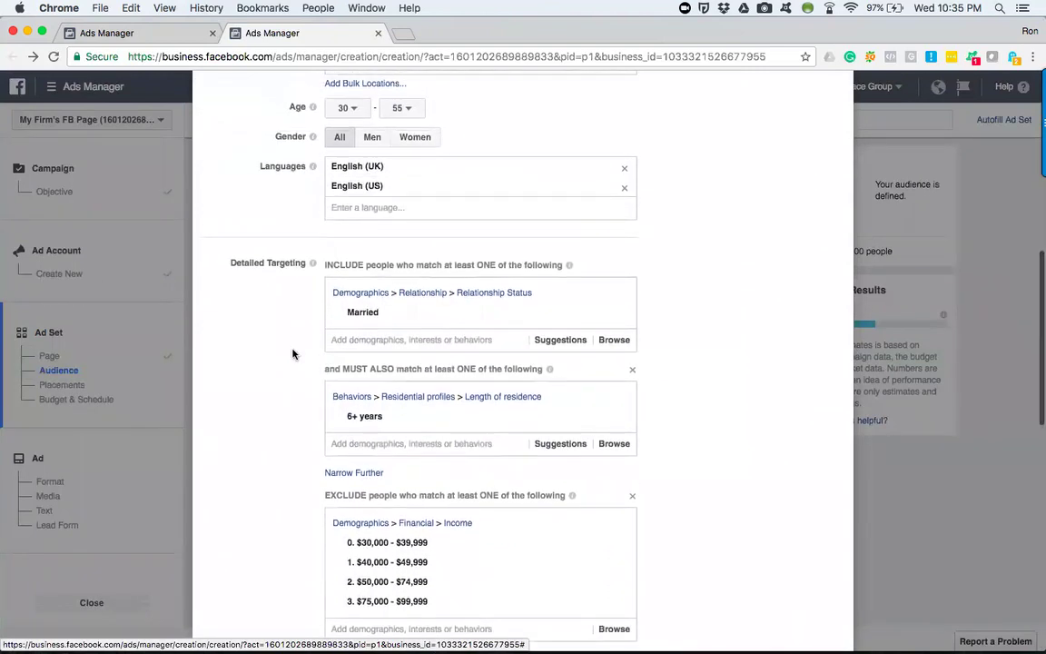
mouse_move(544, 311)
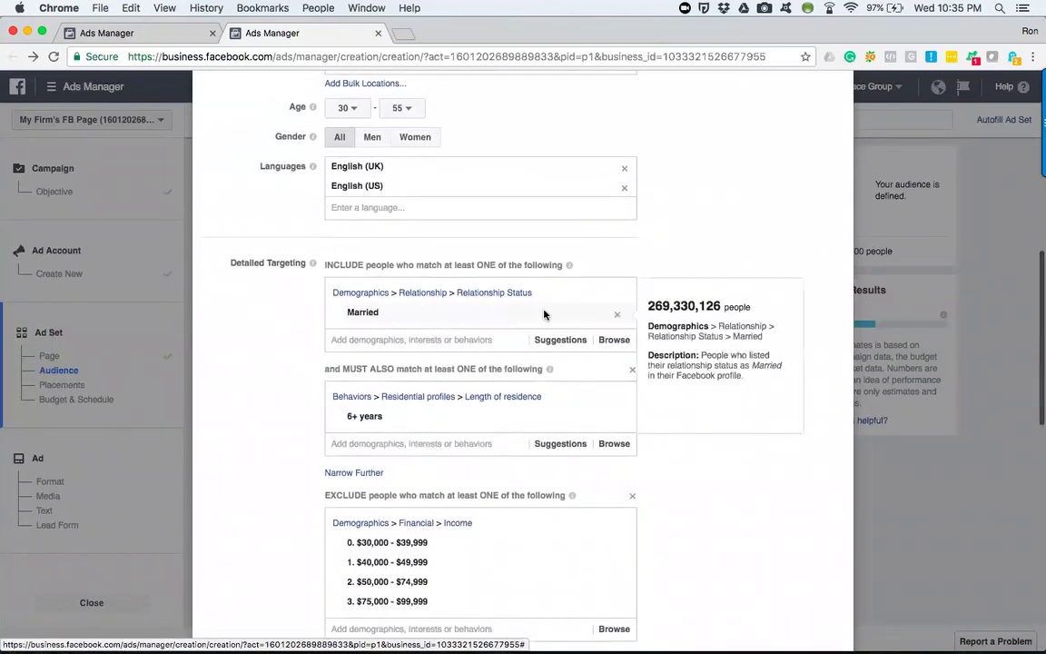
click(618, 317)
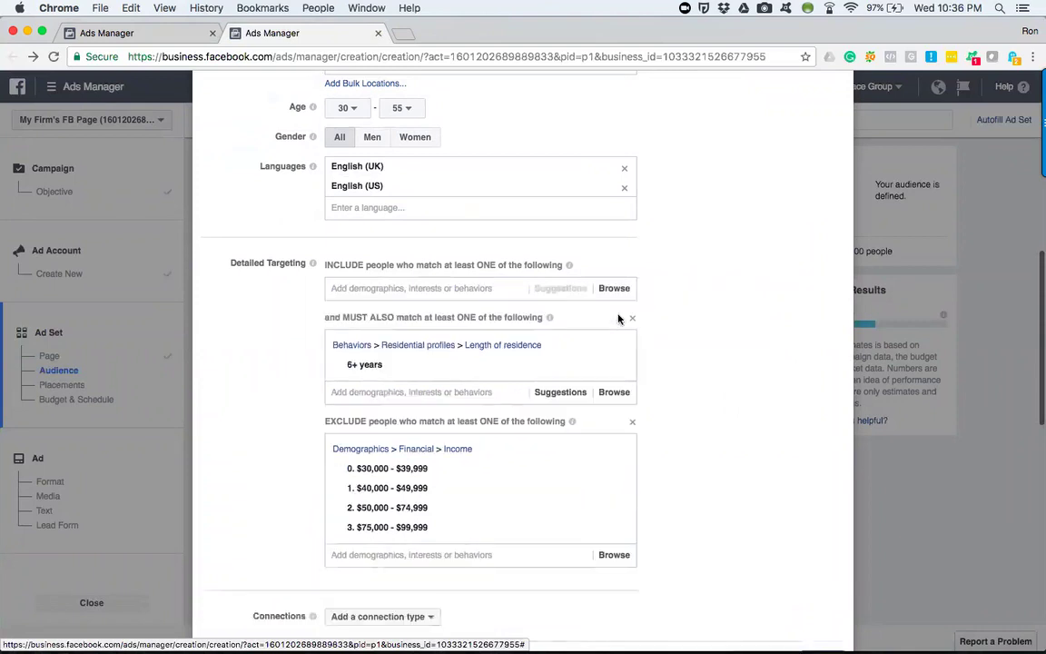
click(453, 288)
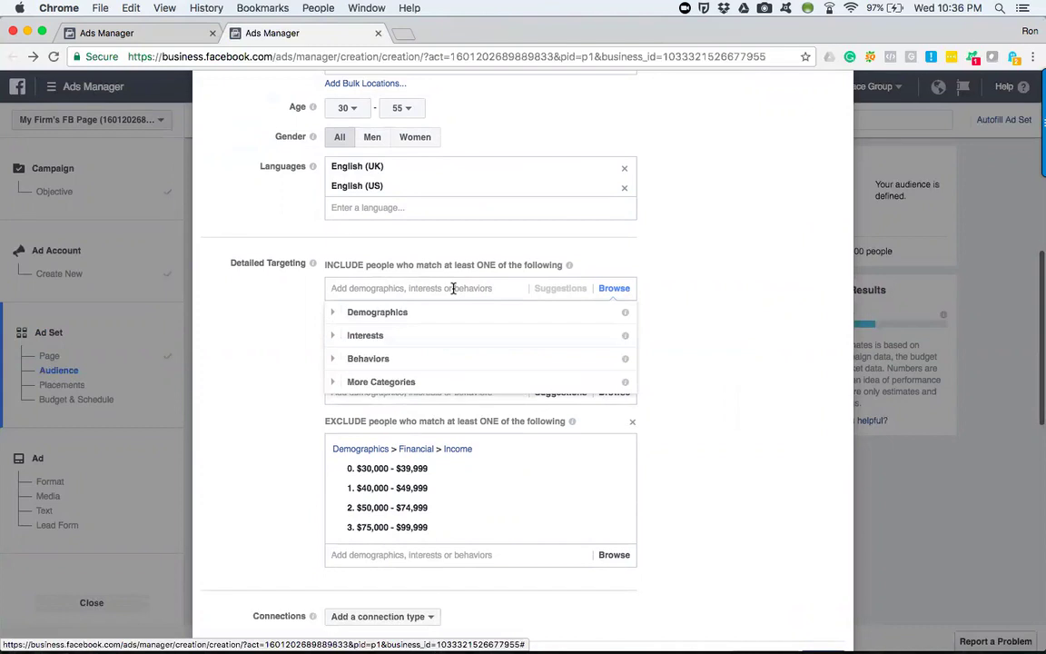
text(homeown)
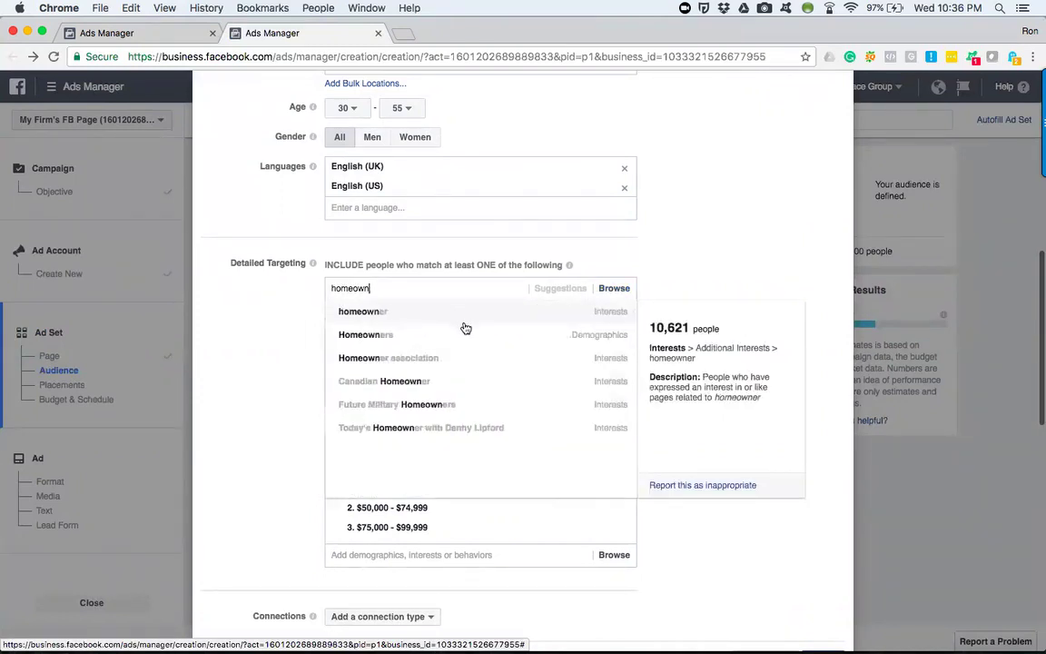
click(460, 337)
click(264, 346)
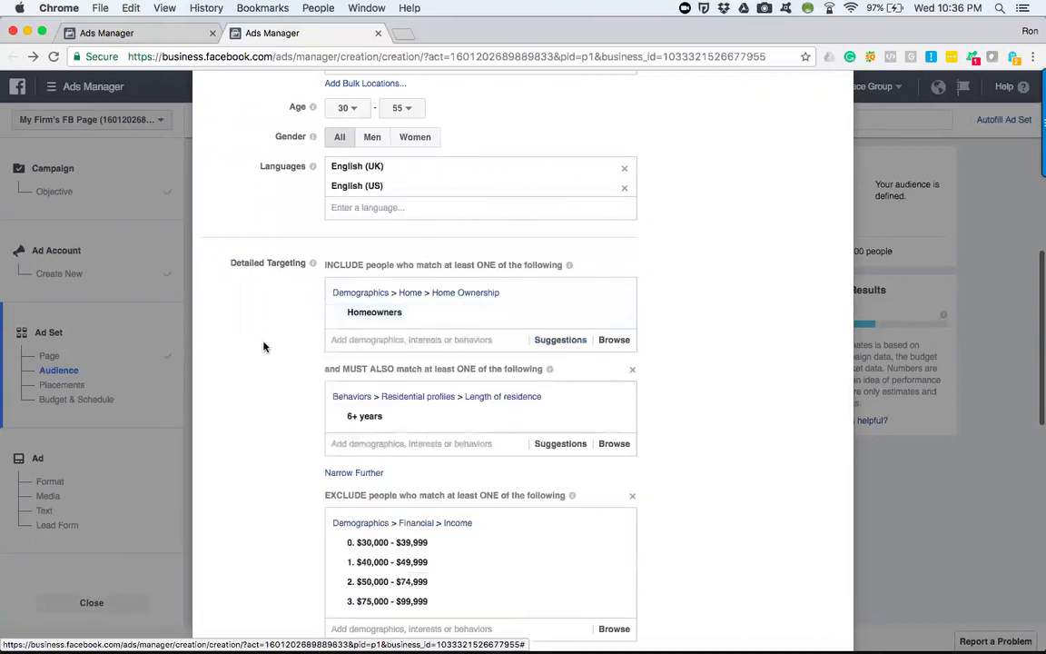
scroll(263, 346, up, 5)
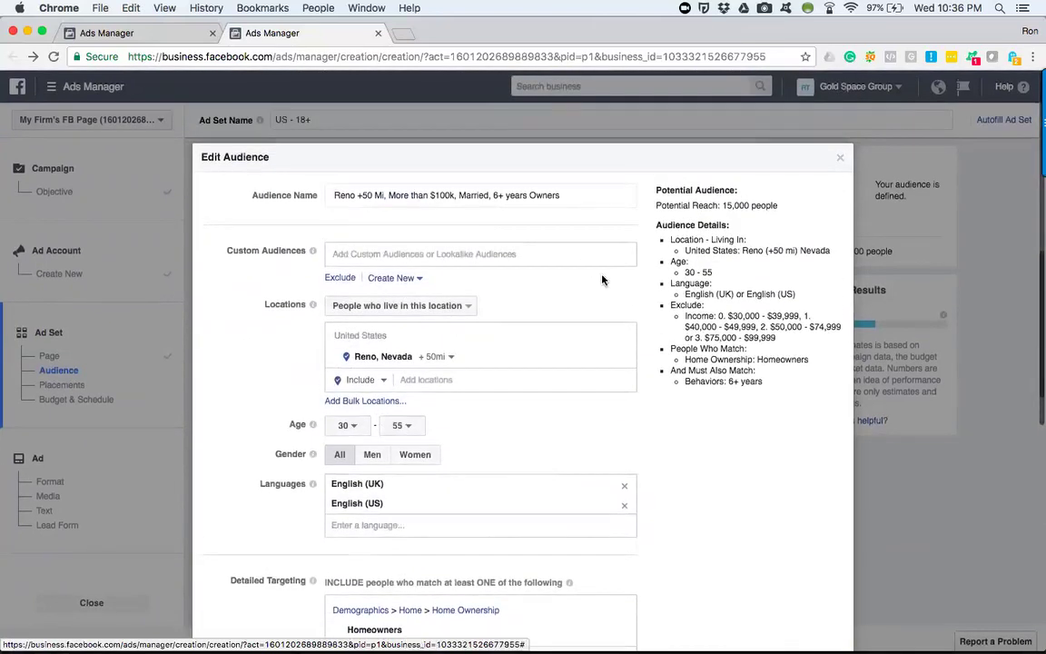
scroll(660, 375, down, 2)
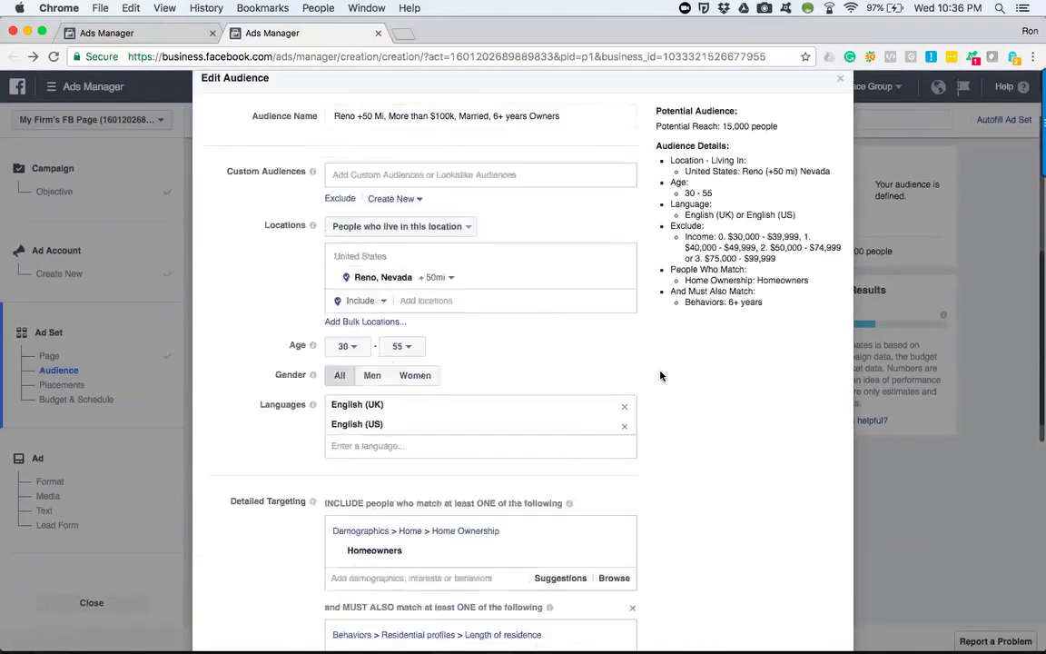
scroll(660, 375, down, 8)
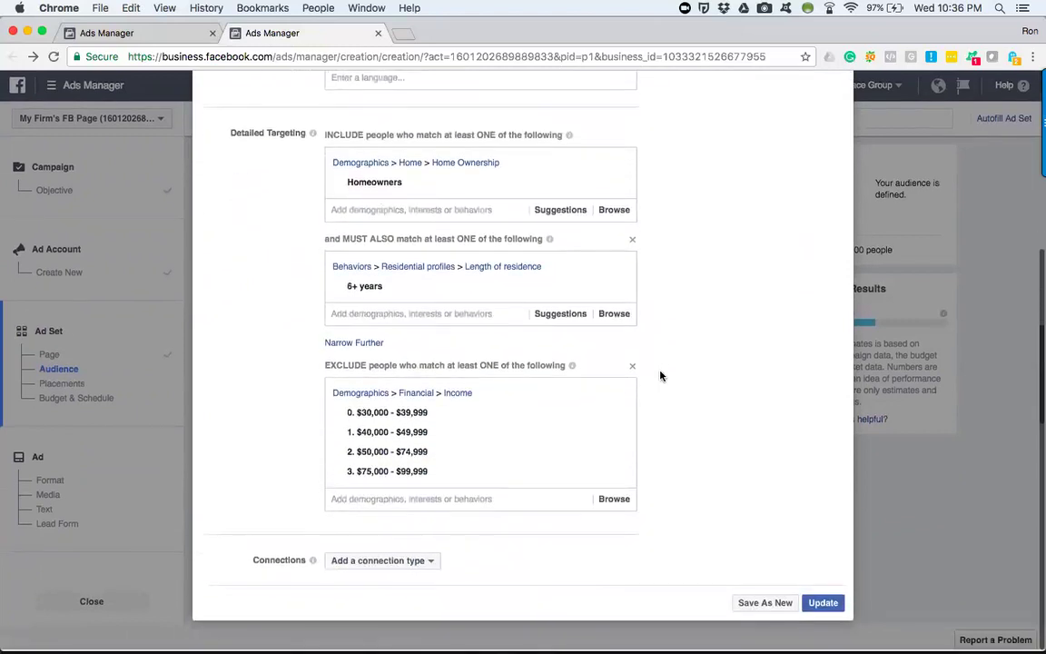
click(616, 274)
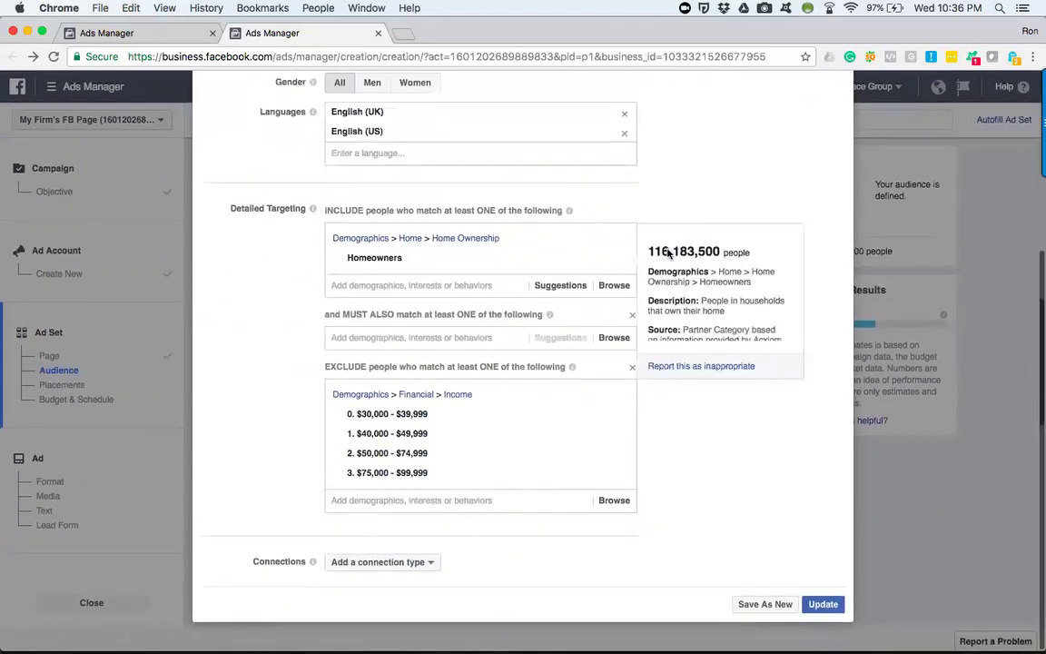
click(632, 315)
scroll(675, 263, up, 8)
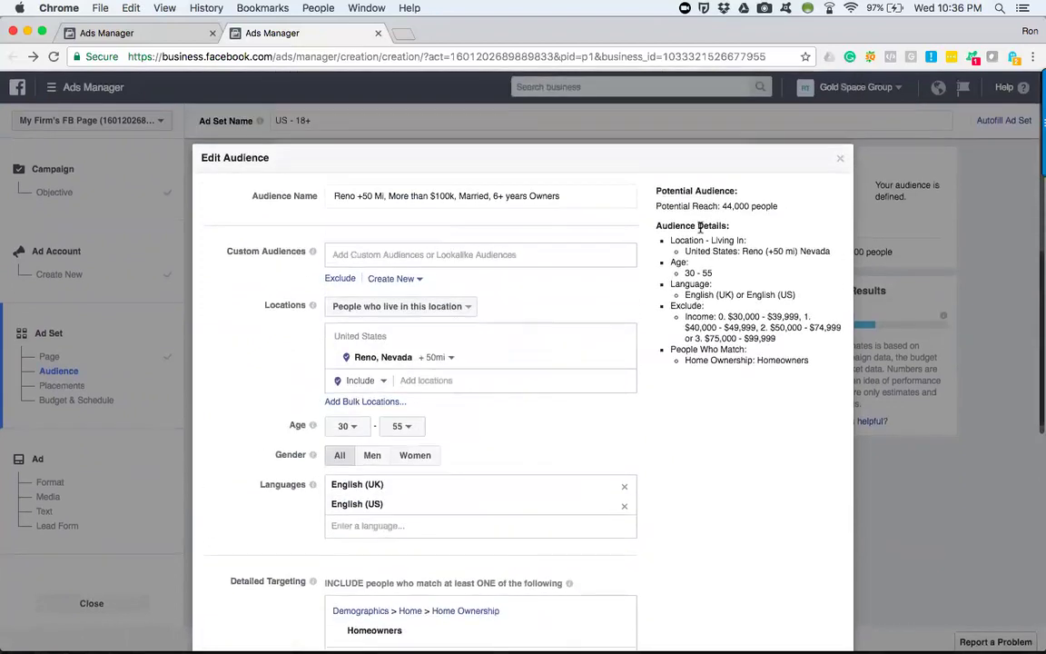
scroll(708, 273, down, 8)
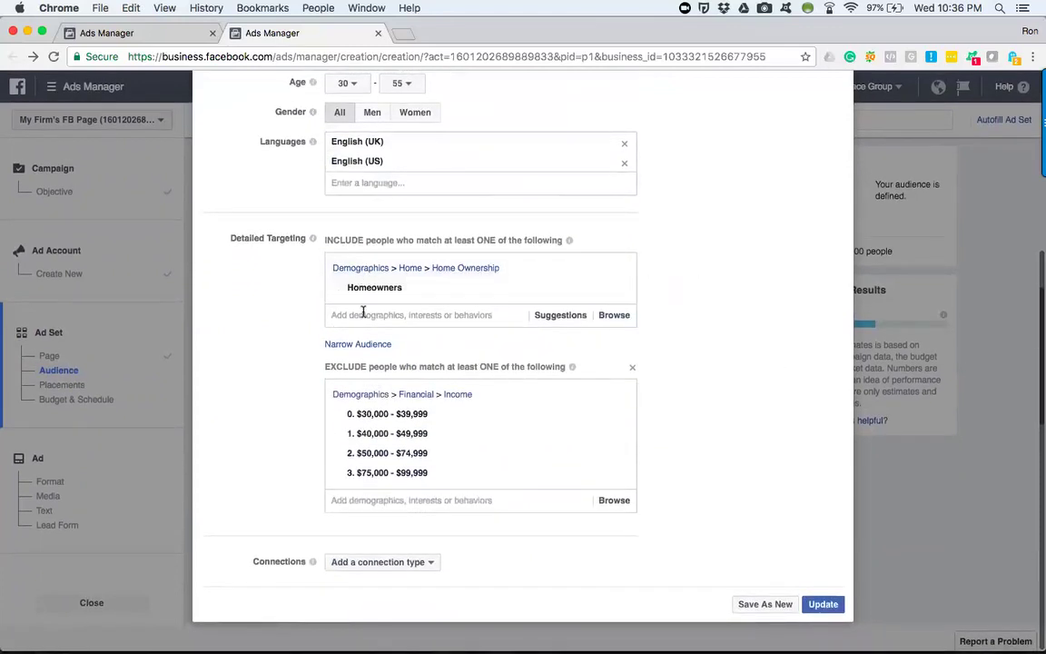
mouse_move(378, 286)
scroll(291, 319, up, 7)
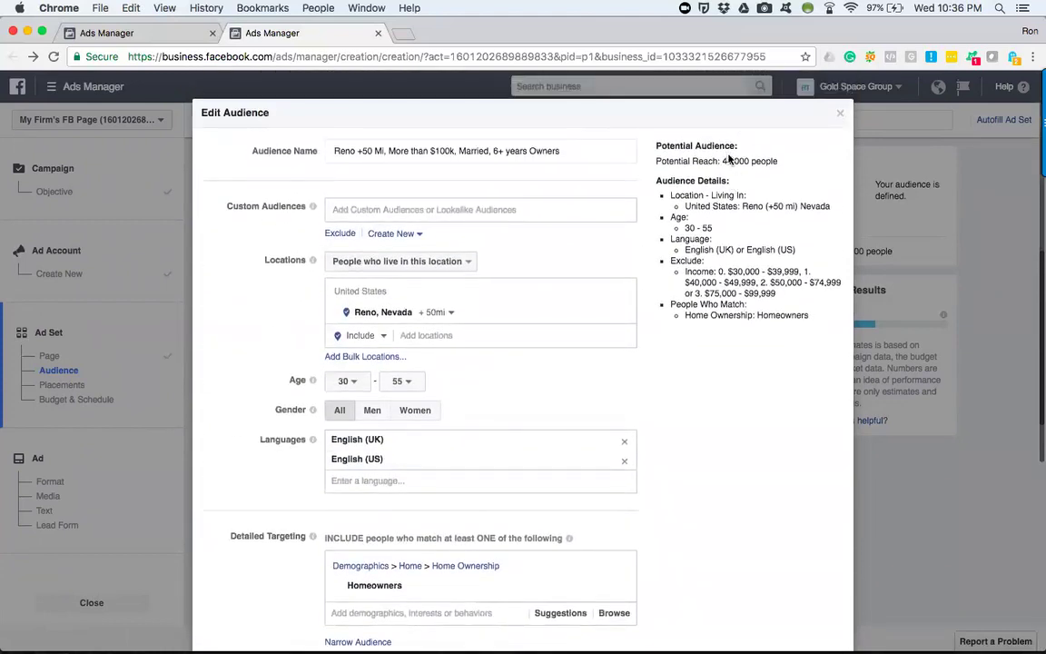
scroll(240, 377, down, 5)
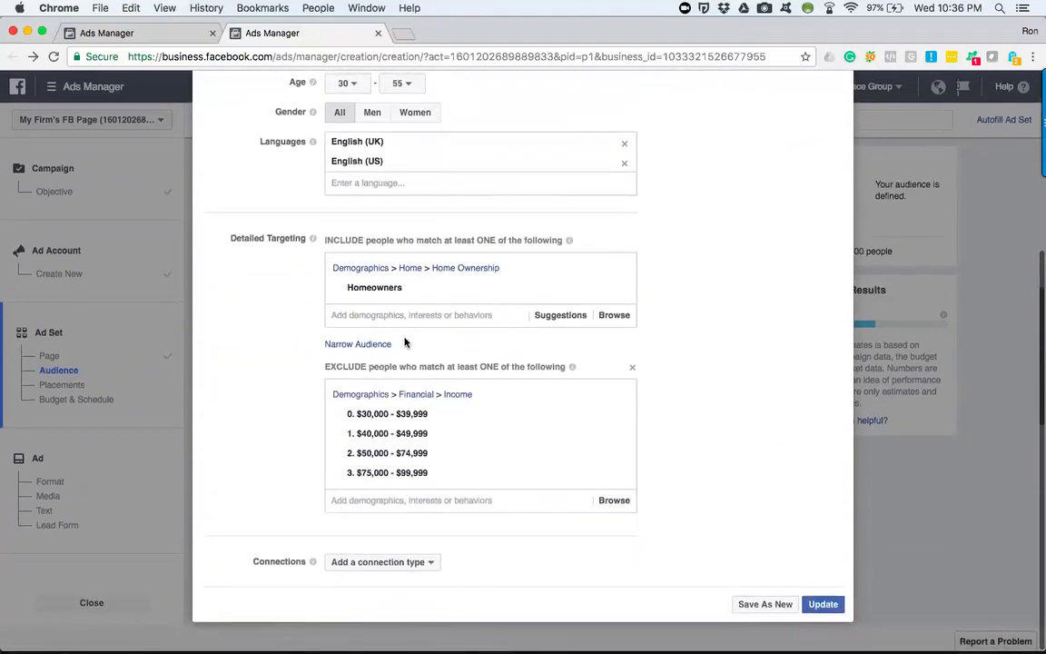
click(369, 344)
click(381, 367)
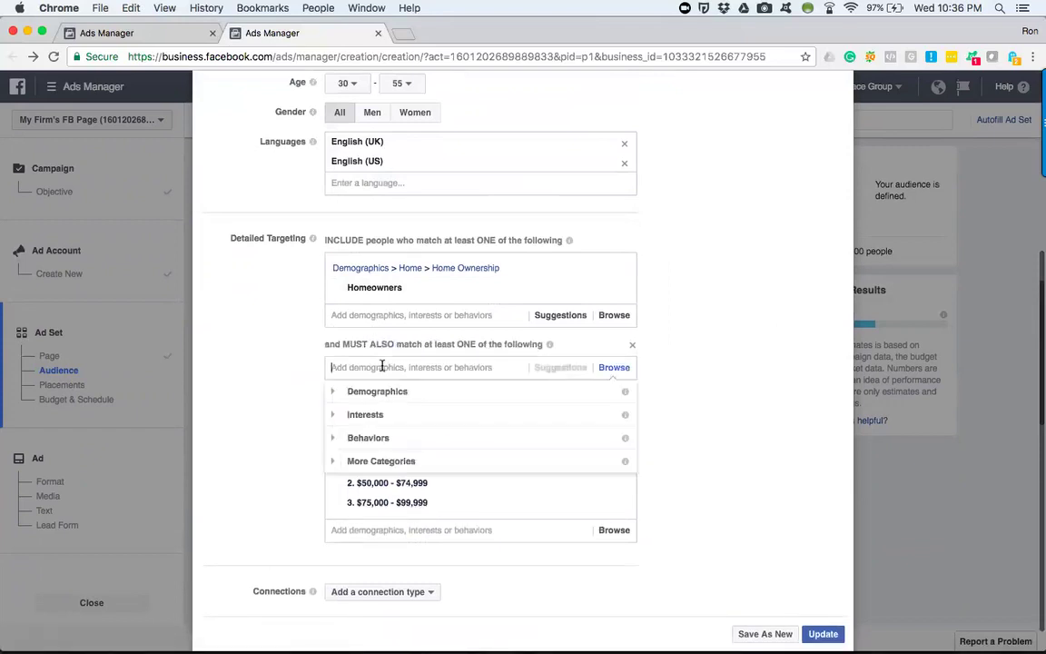
text(lenght)
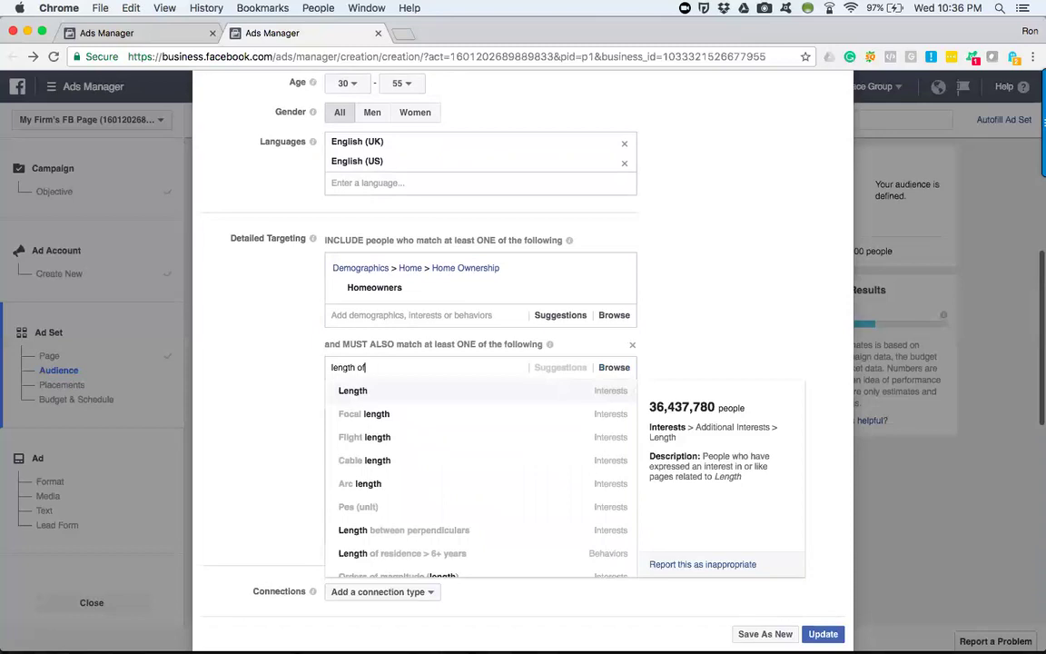
click(481, 397)
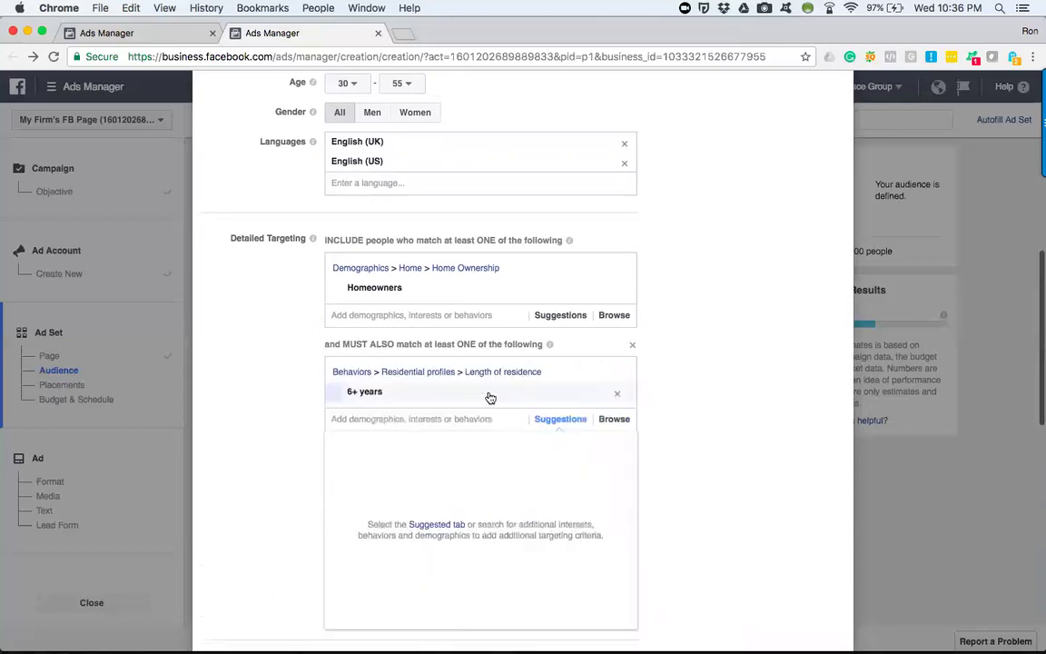
click(719, 335)
scroll(719, 335, up, 5)
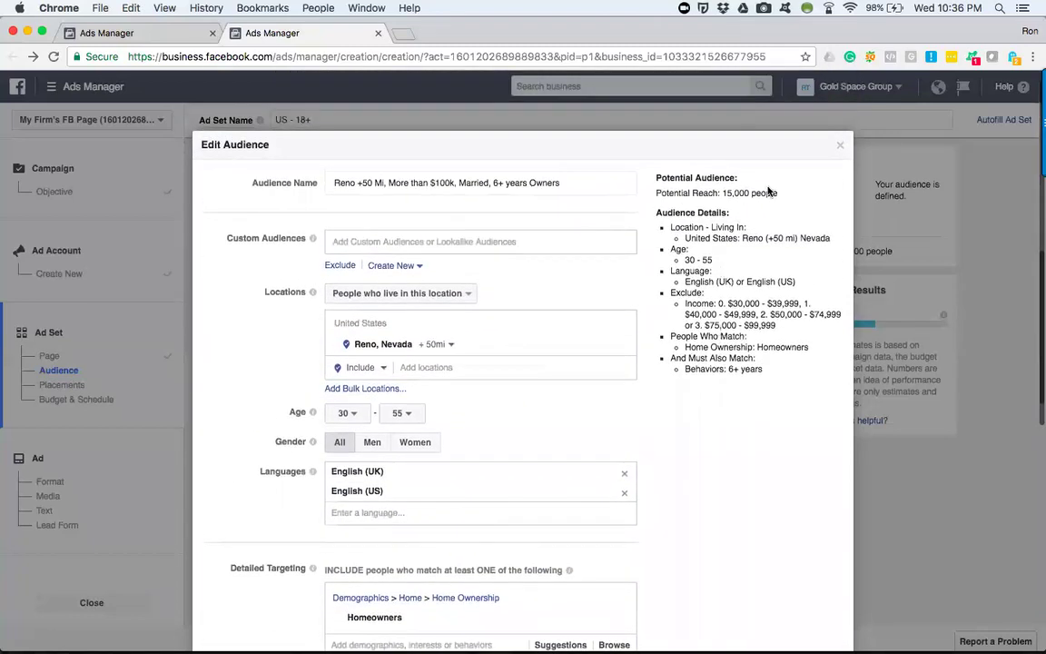
scroll(690, 290, down, 5)
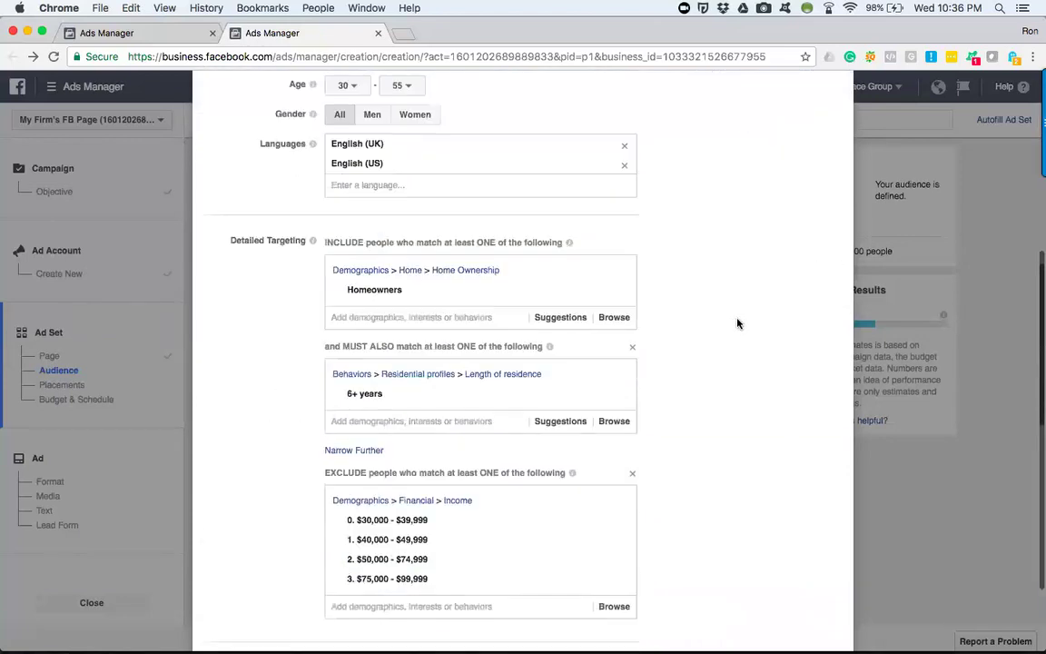
mouse_move(618, 204)
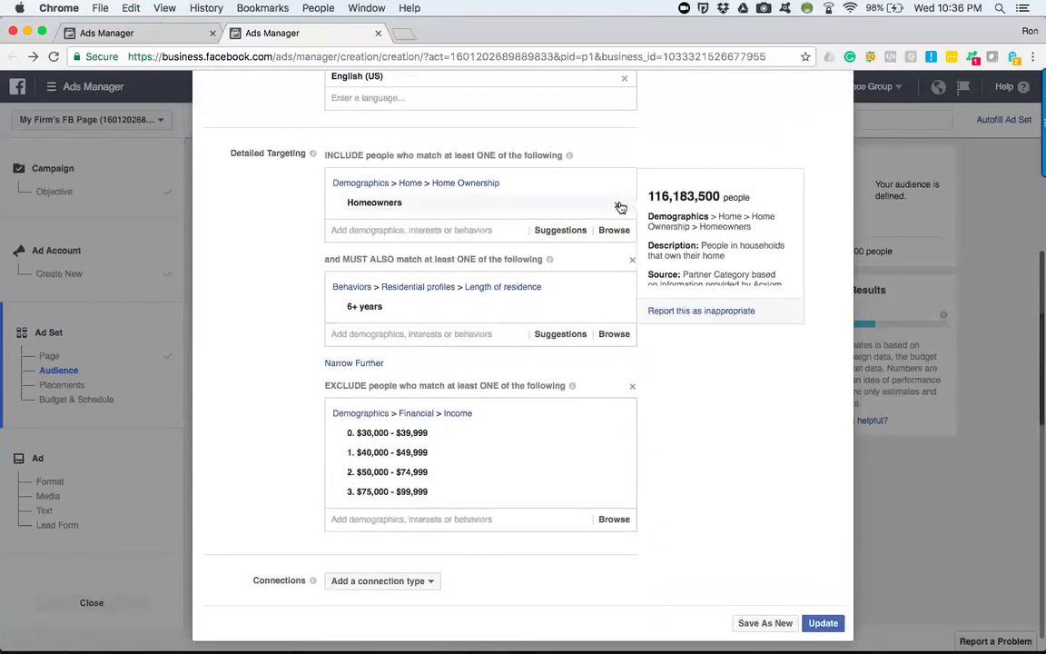
click(619, 205)
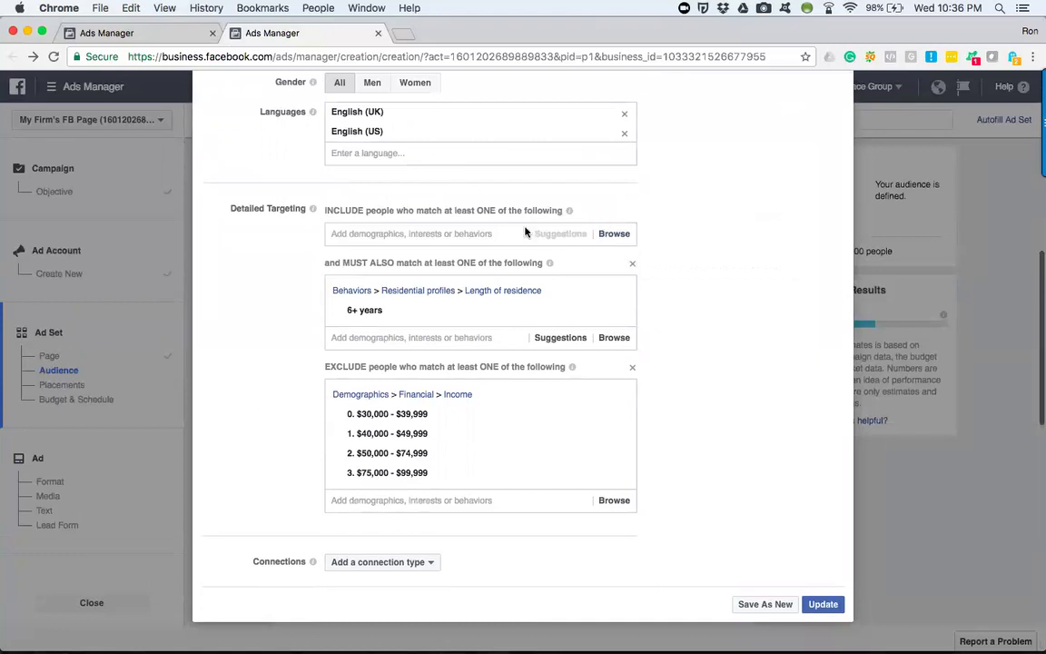
Drop the must-also-match residence section and include Length of residence 6+ years instead.
click(632, 263)
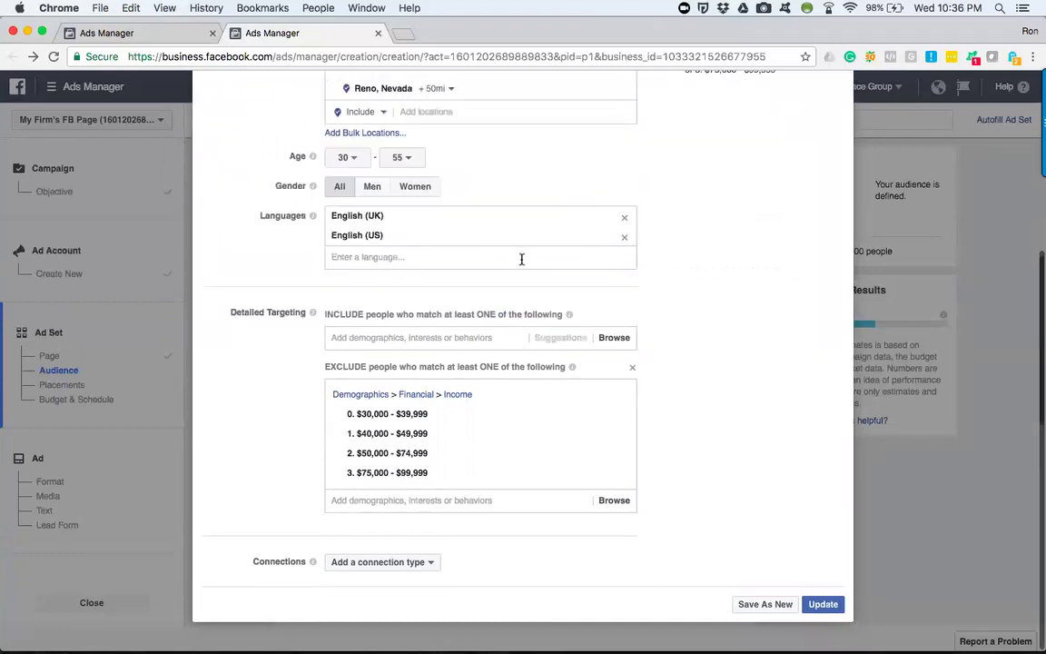
click(349, 339)
text(l)
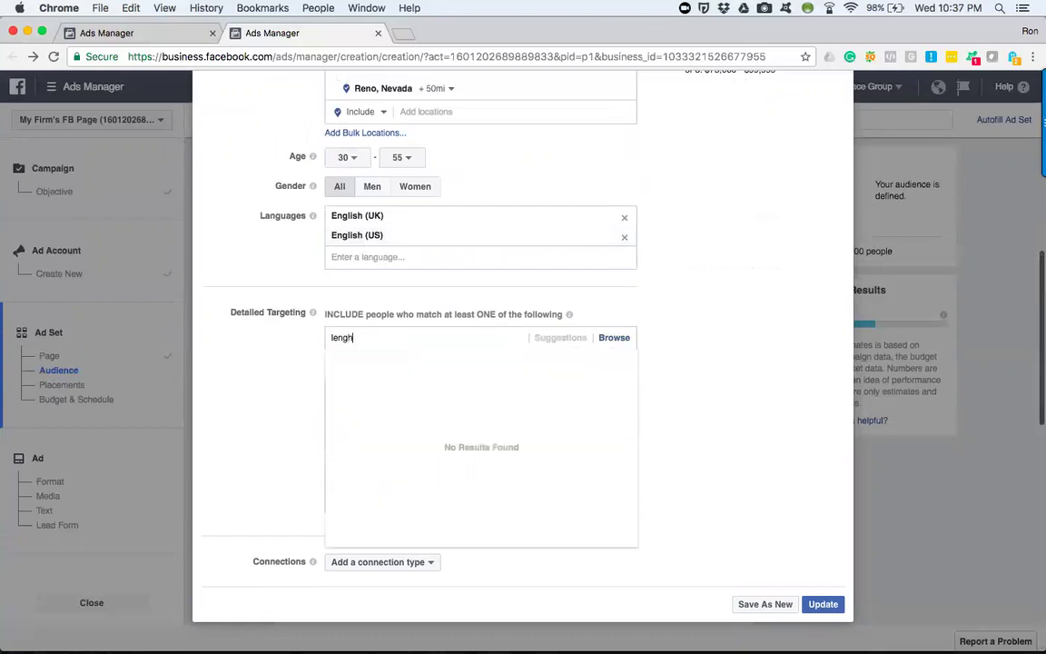
text(ength)
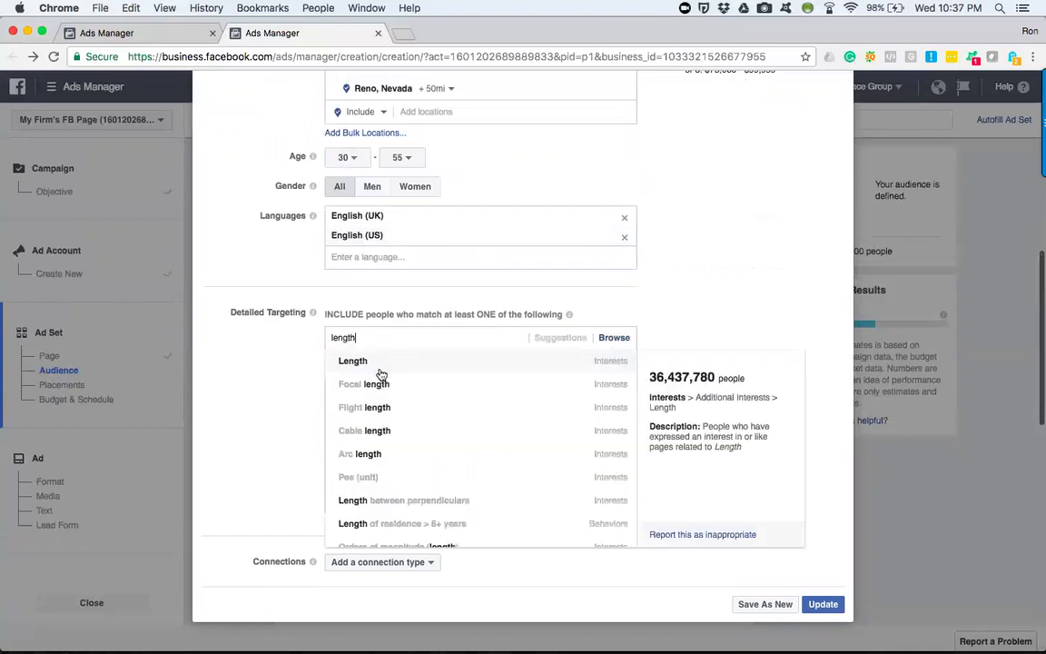
click(415, 523)
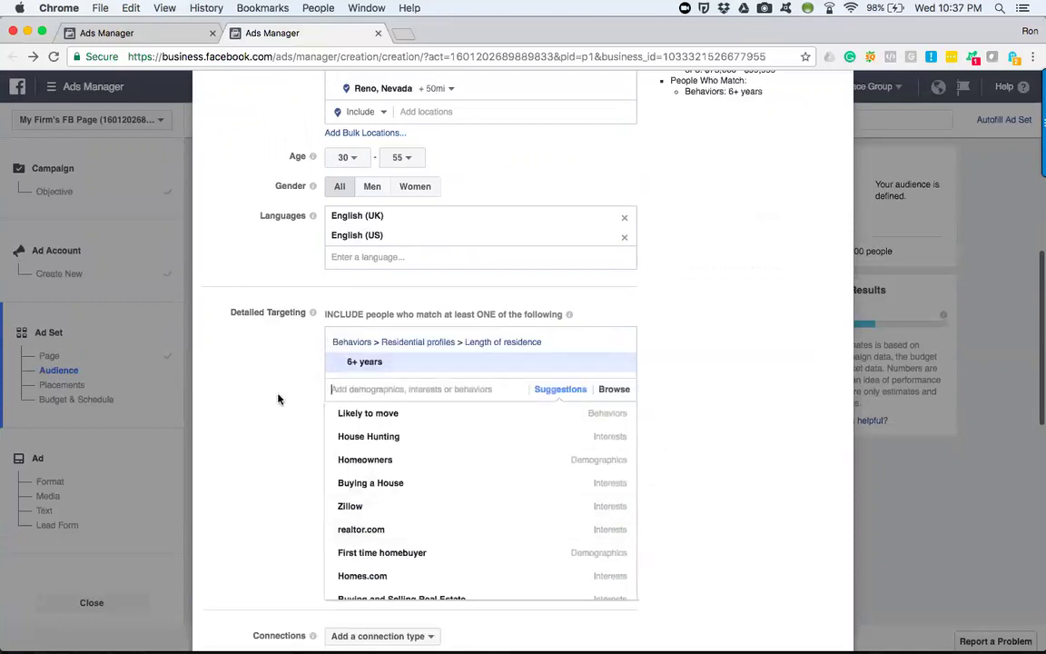
click(278, 397)
scroll(593, 360, up, 5)
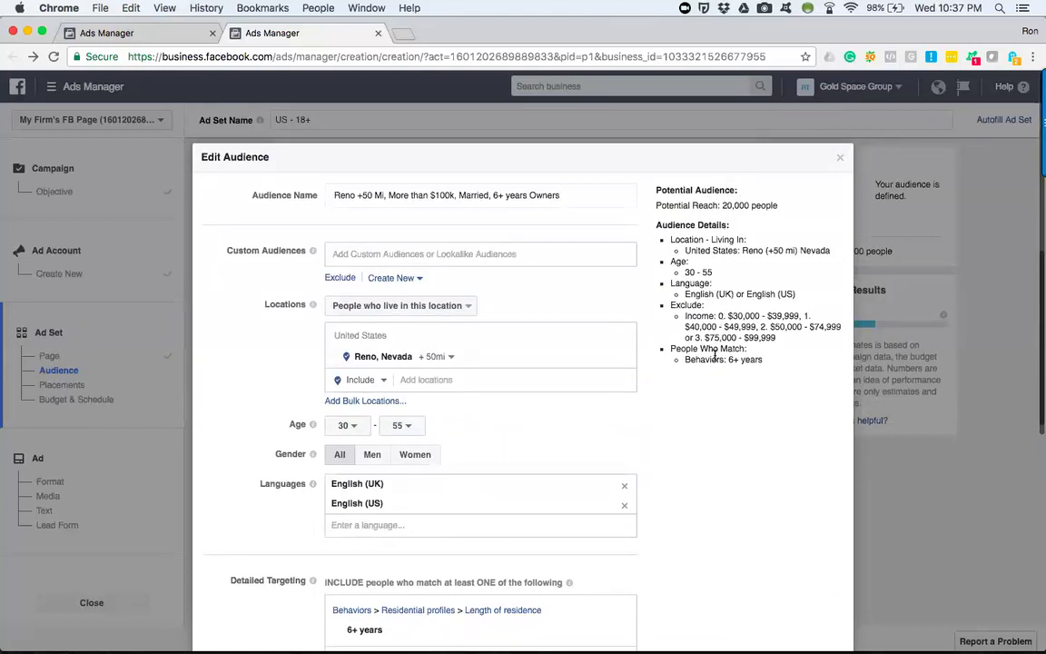
scroll(717, 356, down, 5)
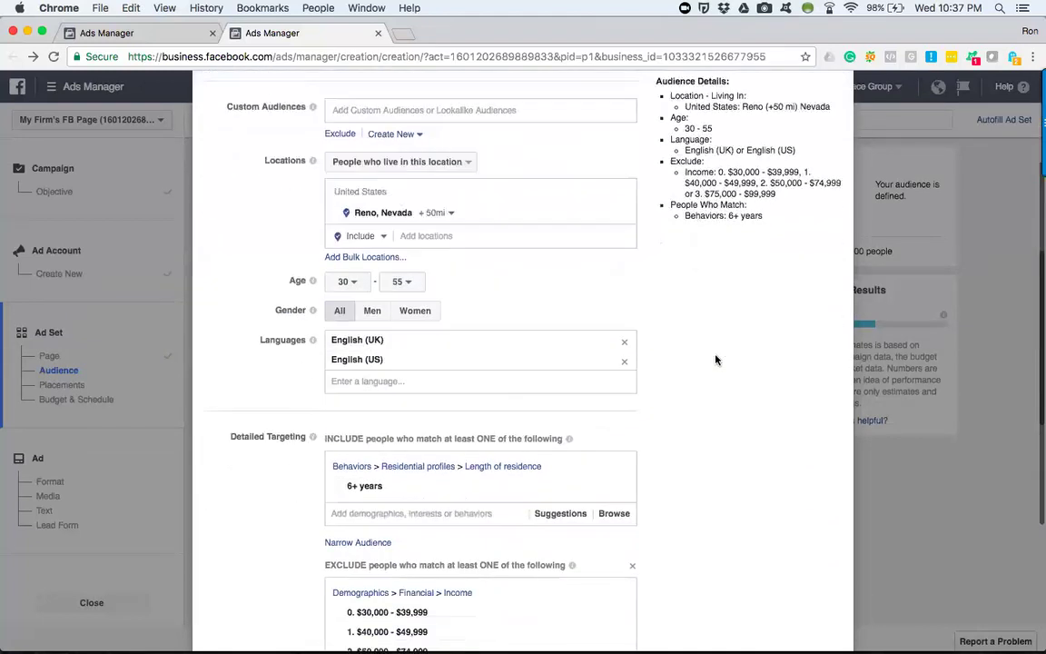
Add a Narrow Audience condition and search 'hom' in the MUST ALSO match box.
mouse_move(363, 424)
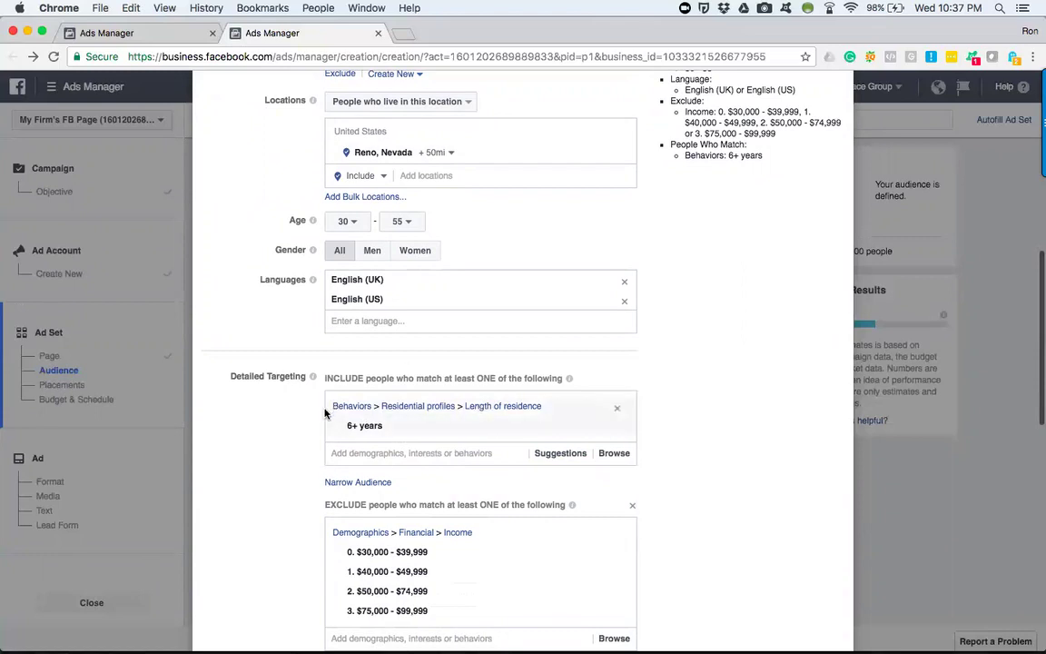
scroll(626, 397, up, 4)
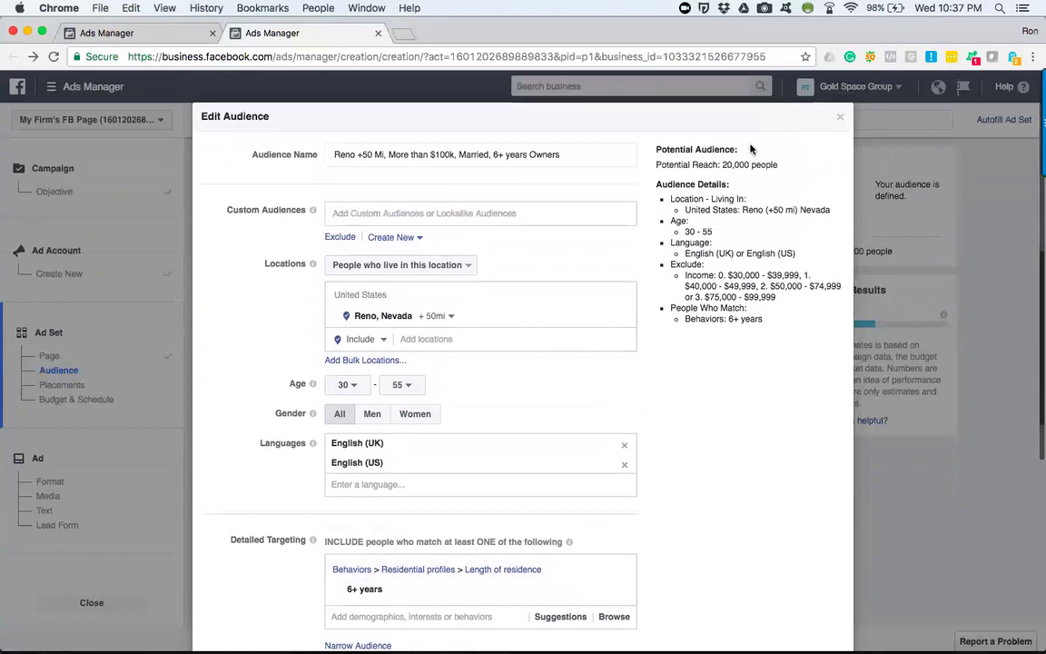
scroll(627, 363, down, 3)
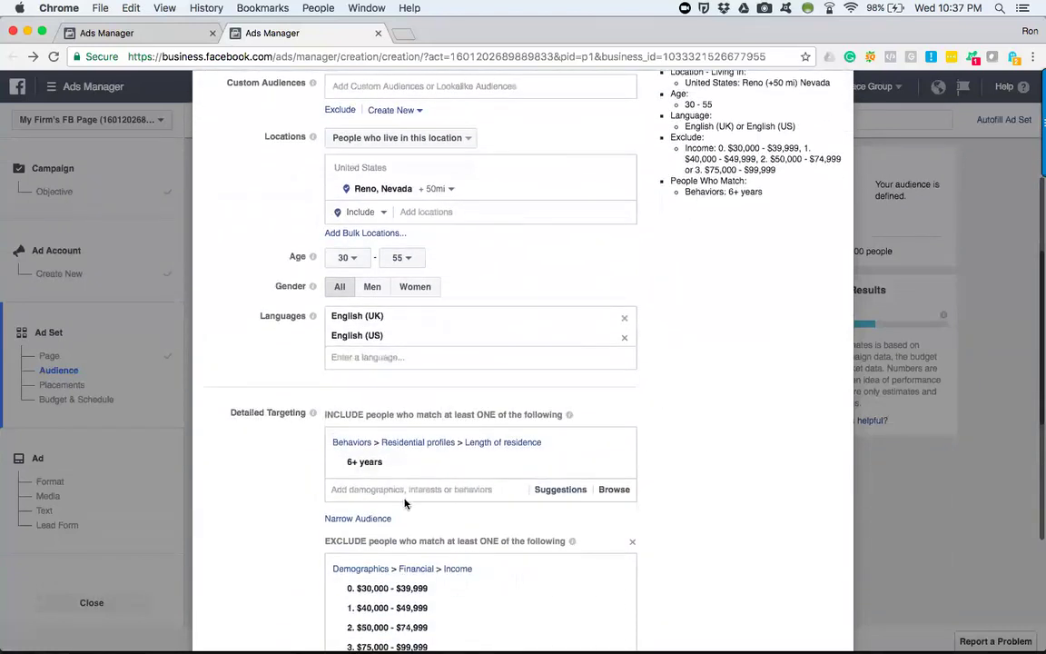
click(354, 519)
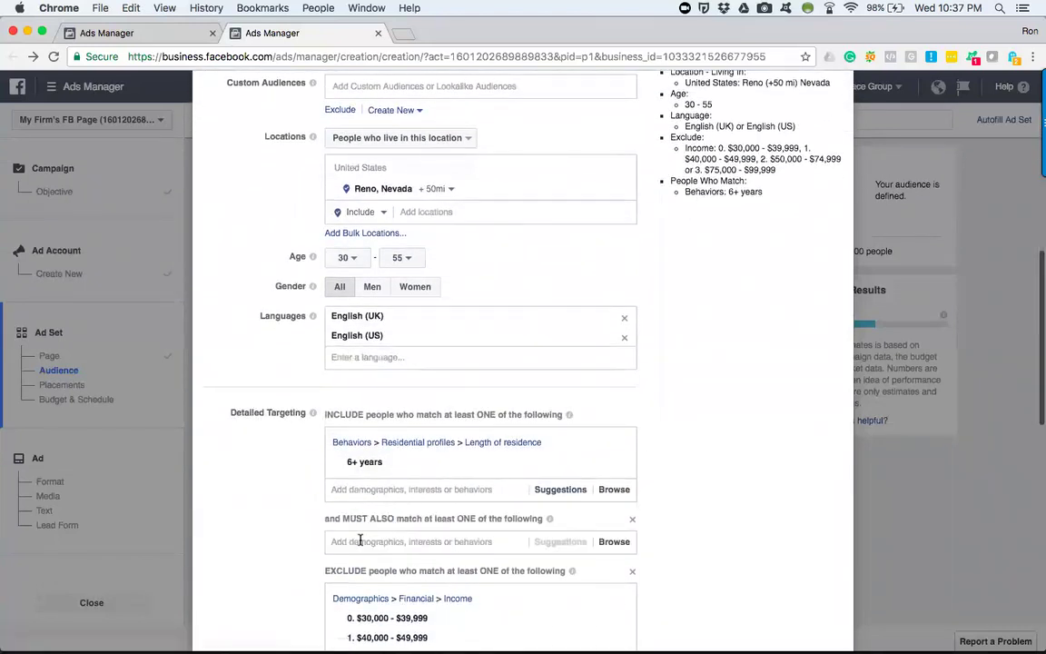
text(homeow)
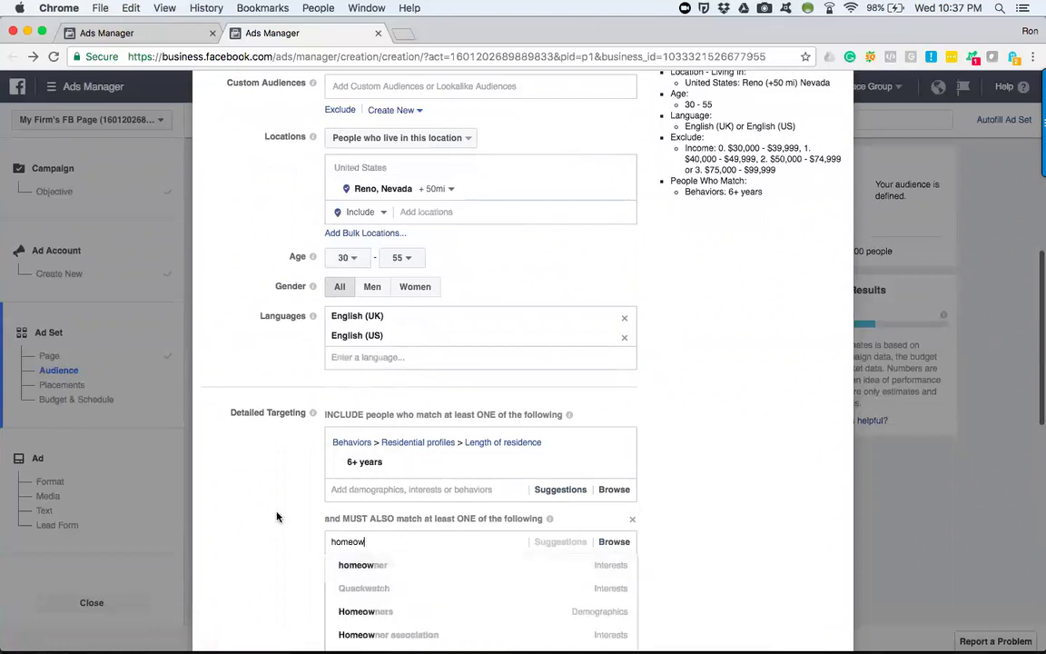
scroll(278, 514, down, 4)
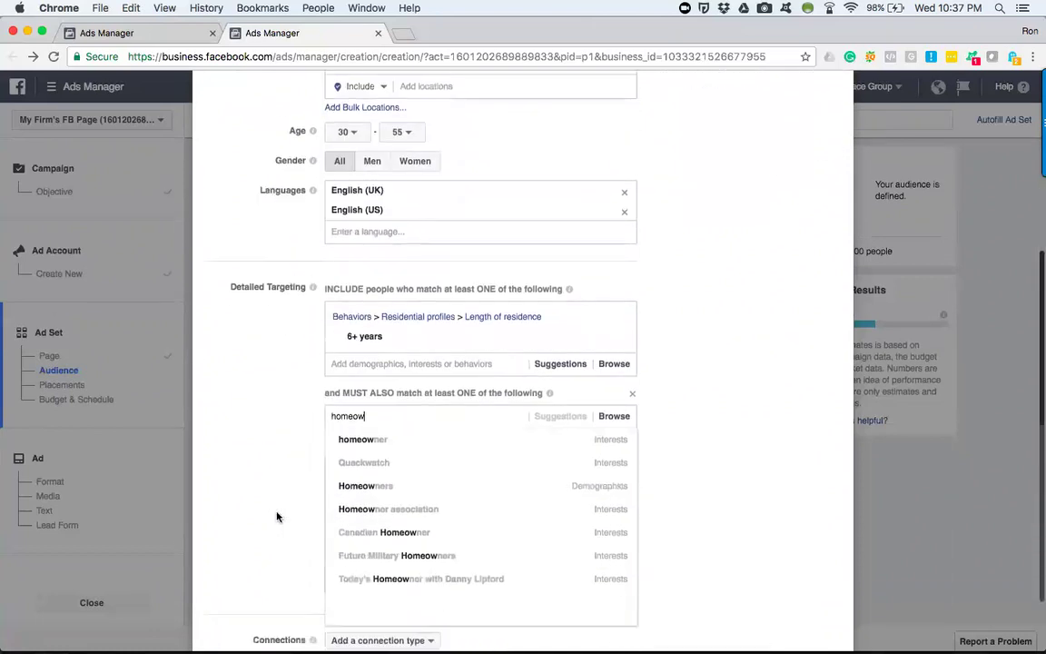
Choose Homeowners so the audience must also match Homeowners.
click(396, 448)
scroll(710, 357, up, 8)
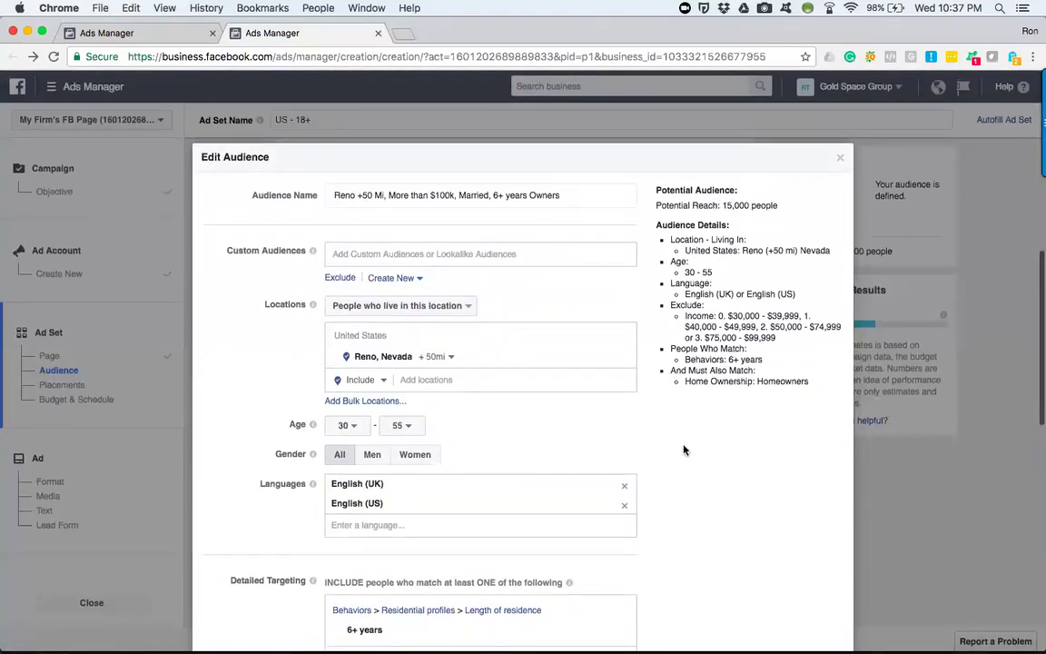
scroll(684, 449, down, 6)
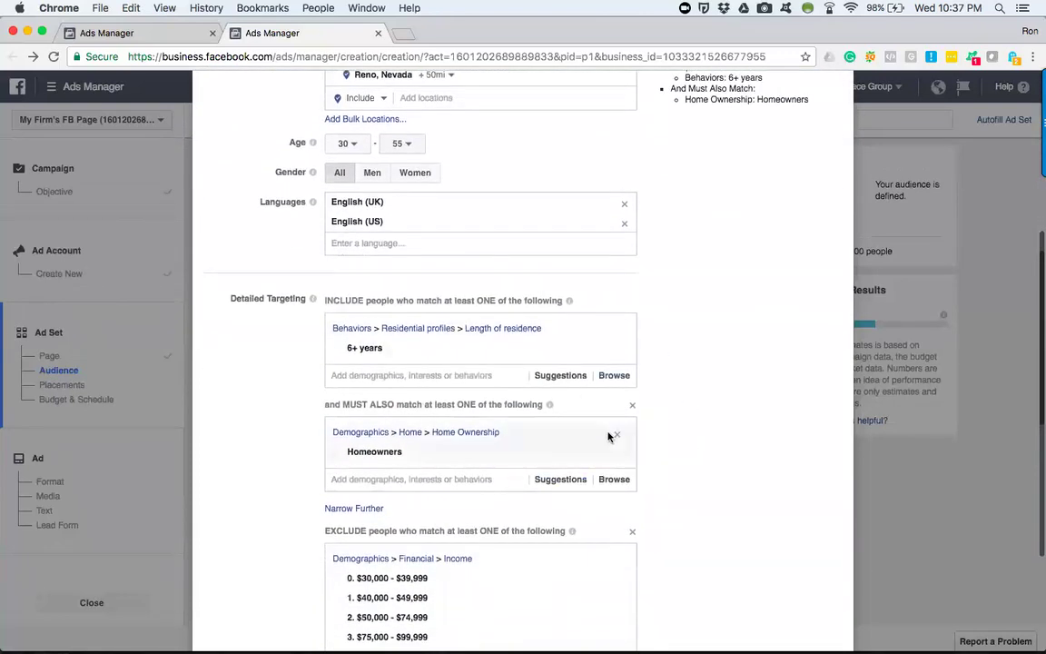
scroll(320, 437, down, 4)
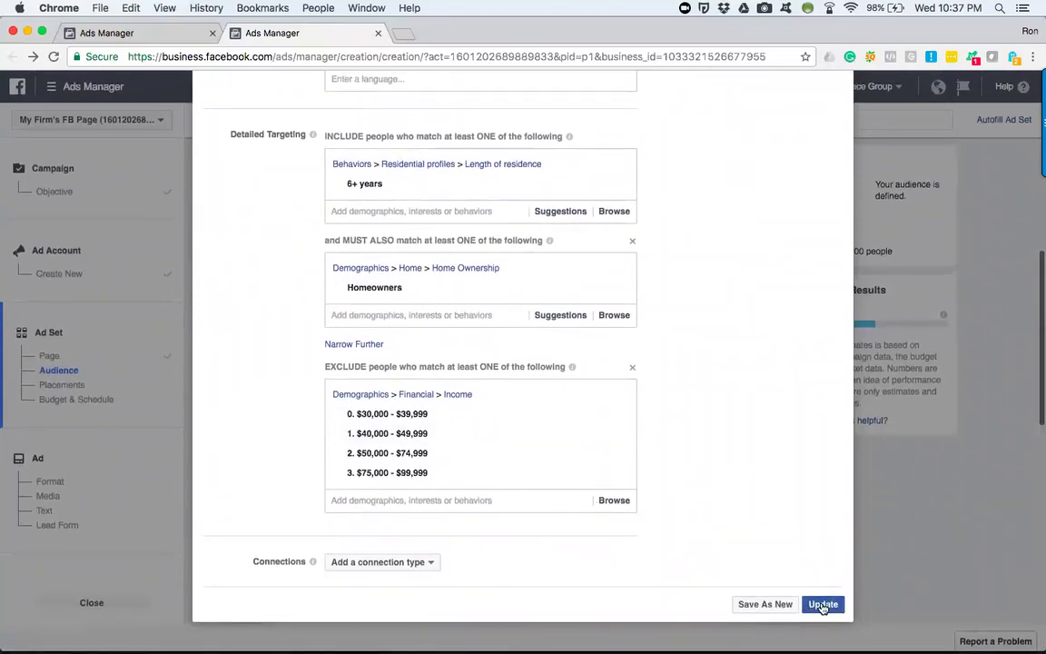
scroll(751, 478, up, 5)
scroll(752, 479, up, 5)
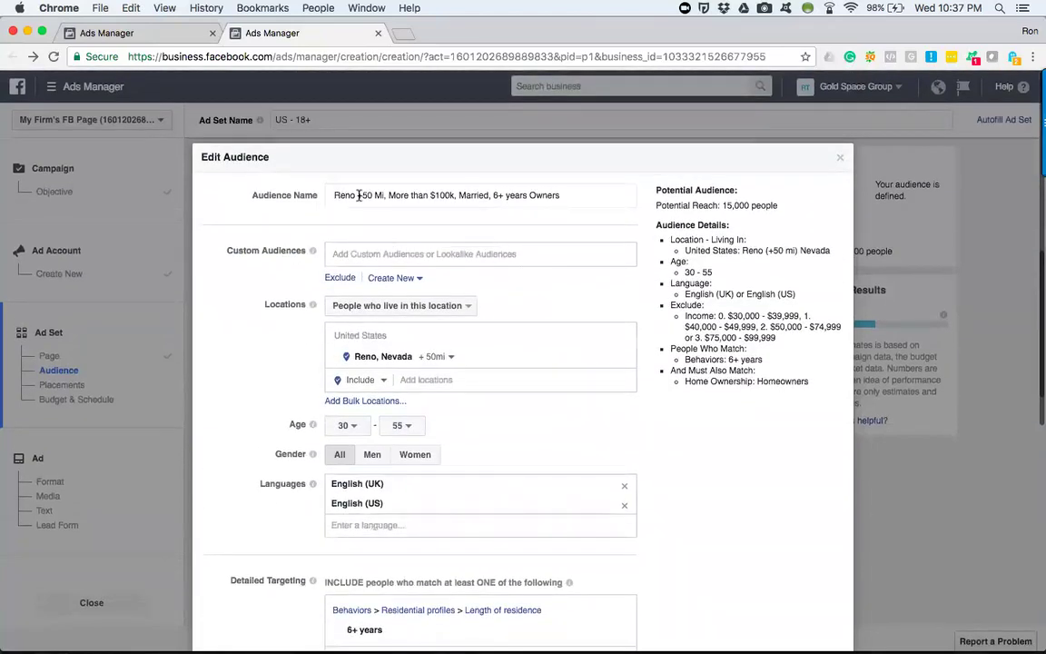
Save the edited Reno audience as a new audience with a copy-suffixed name.
triple_click(432, 196)
click(546, 196)
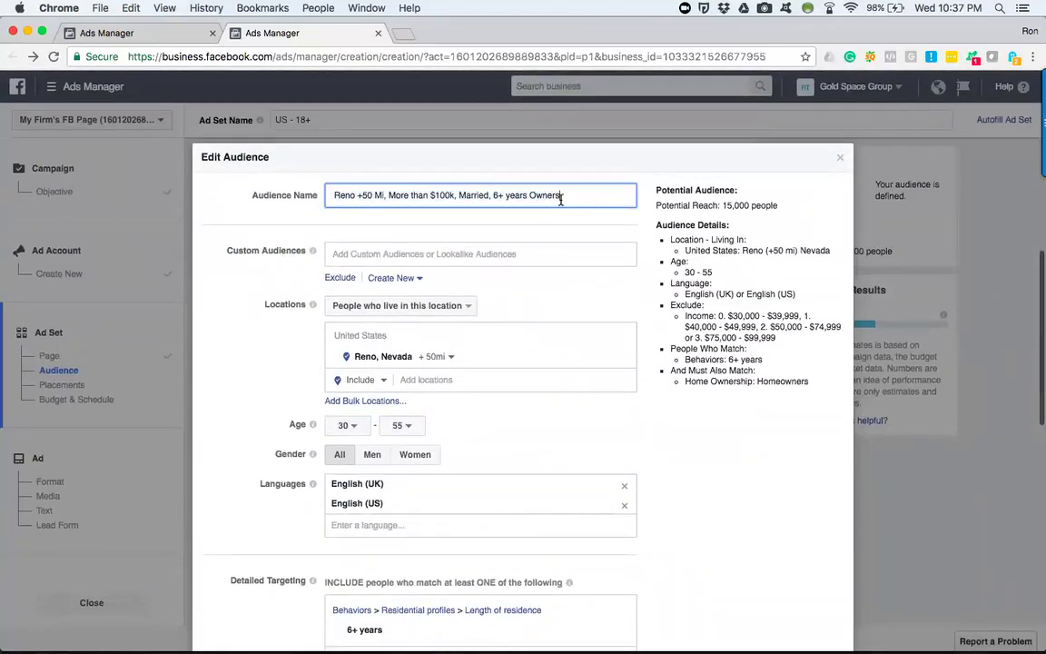
scroll(754, 460, down, 10)
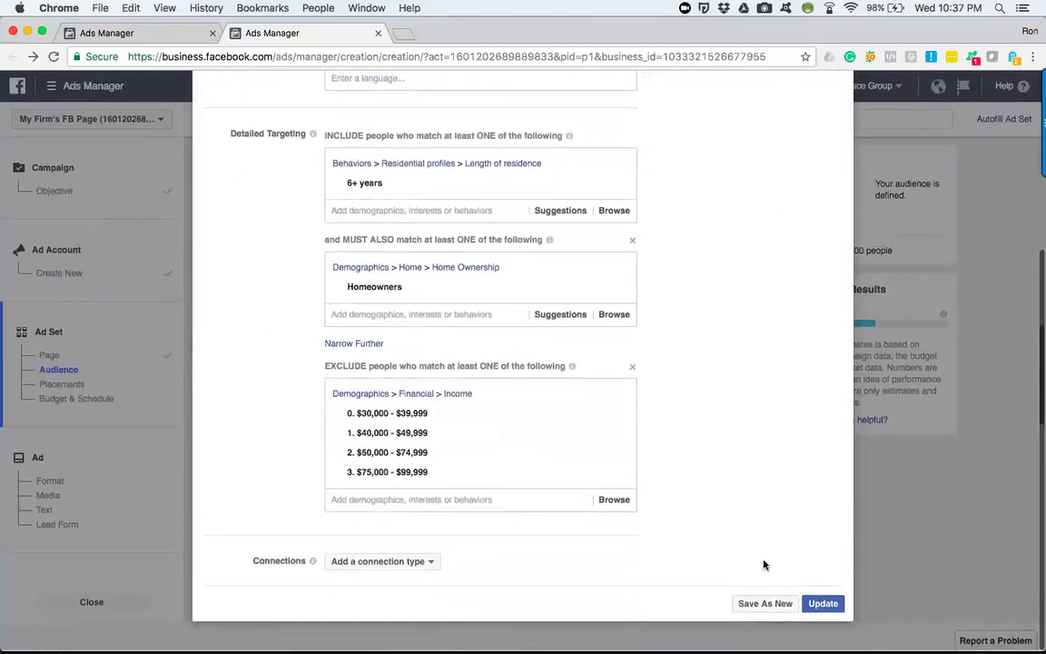
click(752, 605)
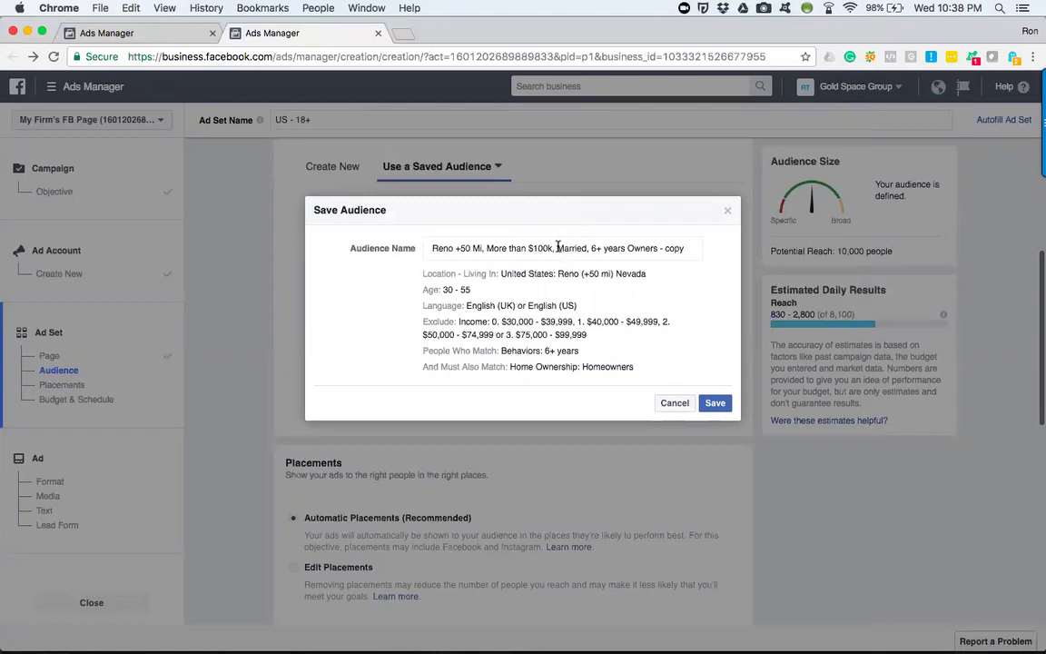
Remove 'Married' and ' - copy' from the name and save it as 'Reno +50 Mi, More than $100k, 6+ years Owners, Homeowners'.
drag(556, 248, 592, 248)
key(BackSpace)
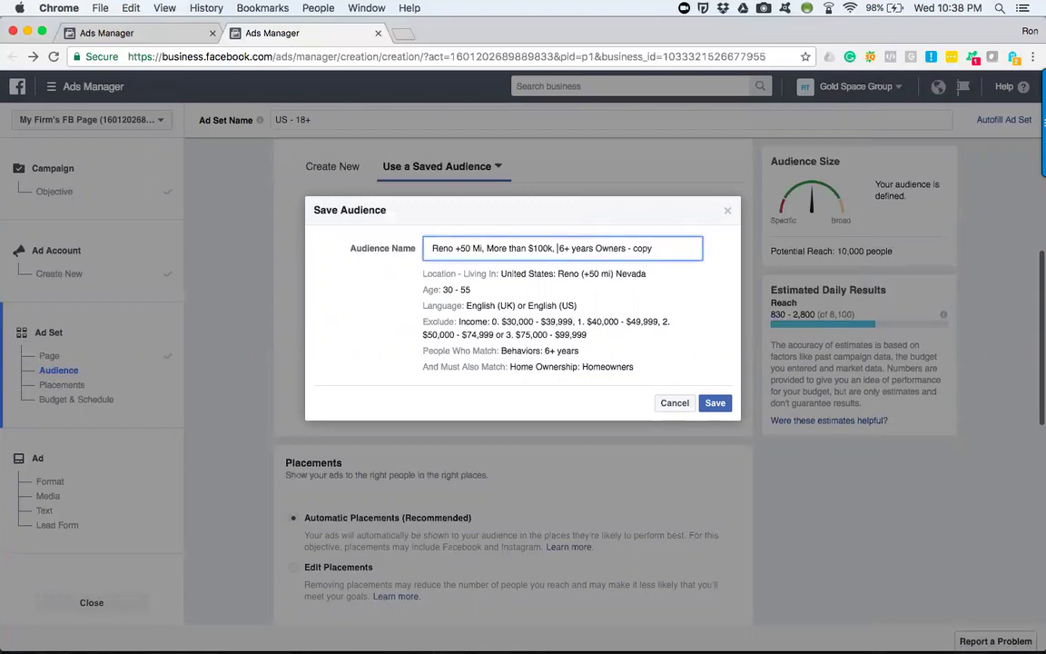
key(BackSpace)
key(BackSpace)
drag(624, 248, 719, 250)
key(BackSpace)
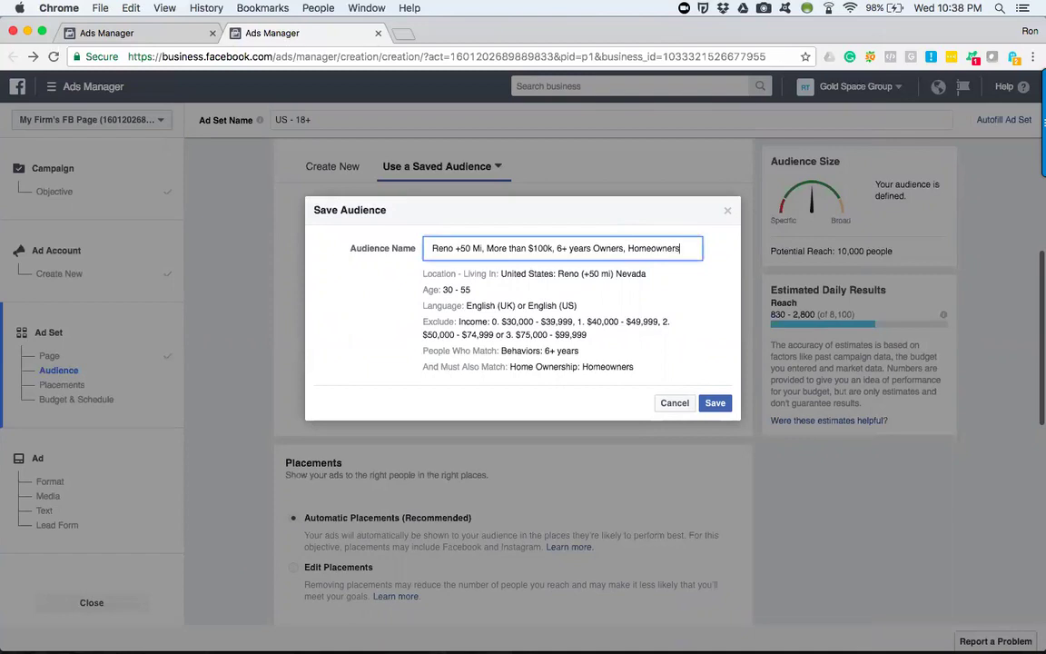
click(715, 403)
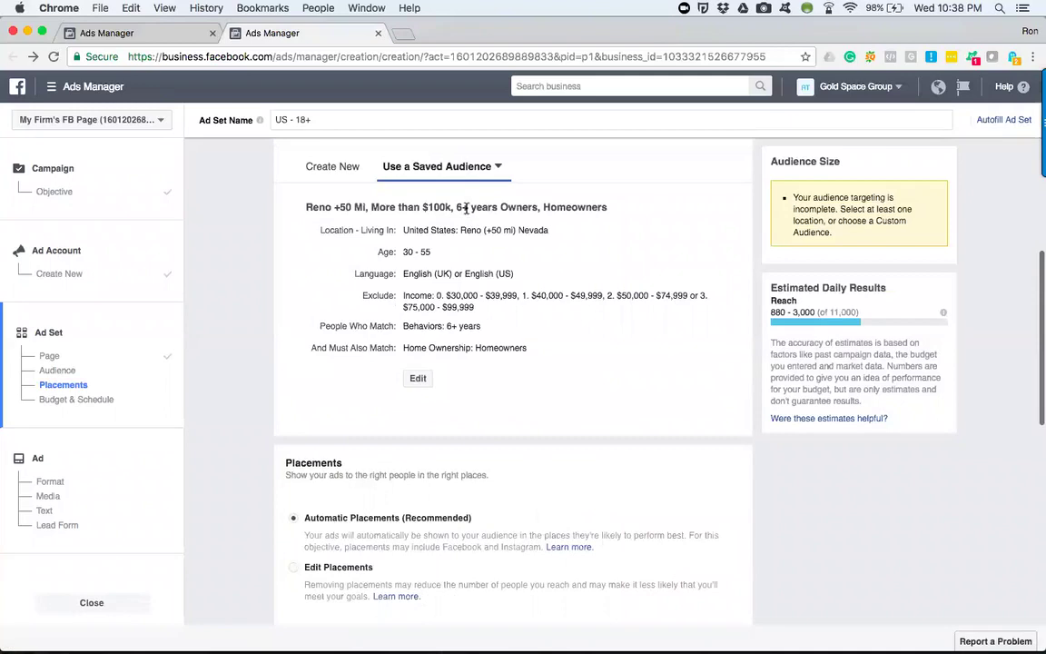
Switch the ad set's saved audience from the older Reno audience to the Homeowners Reno audience (15,000 reach).
click(449, 168)
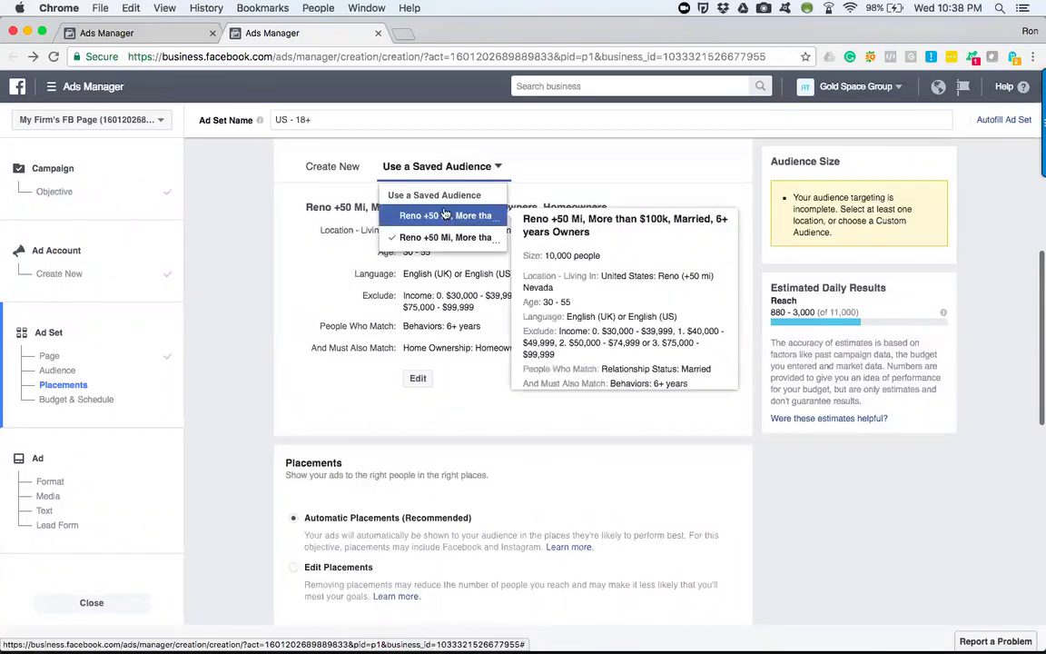
mouse_move(440, 245)
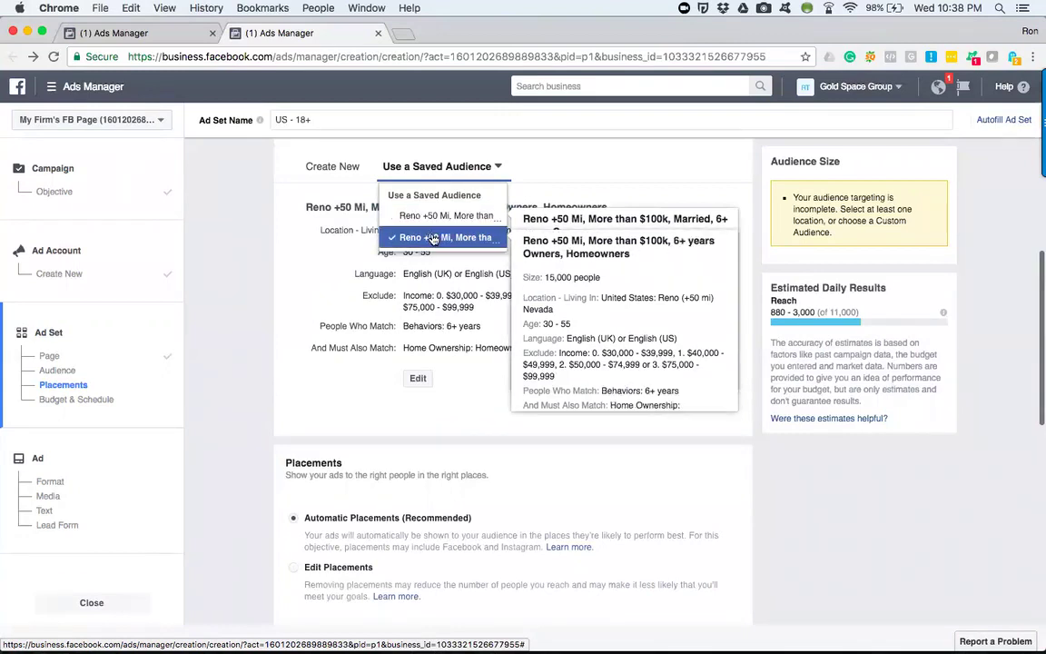
click(432, 216)
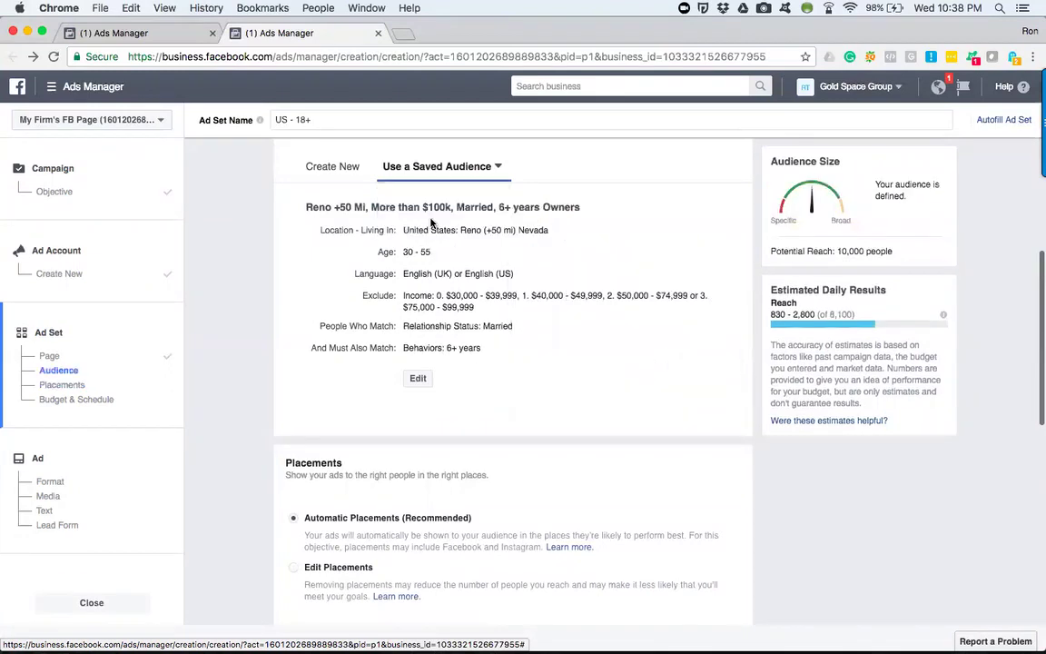
click(391, 161)
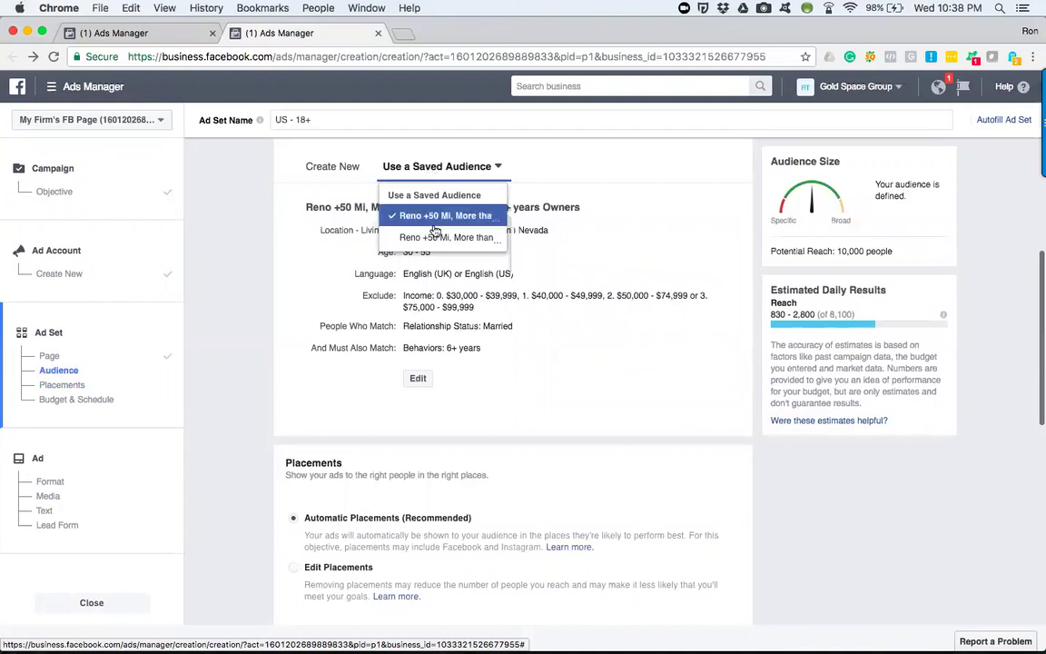
click(421, 238)
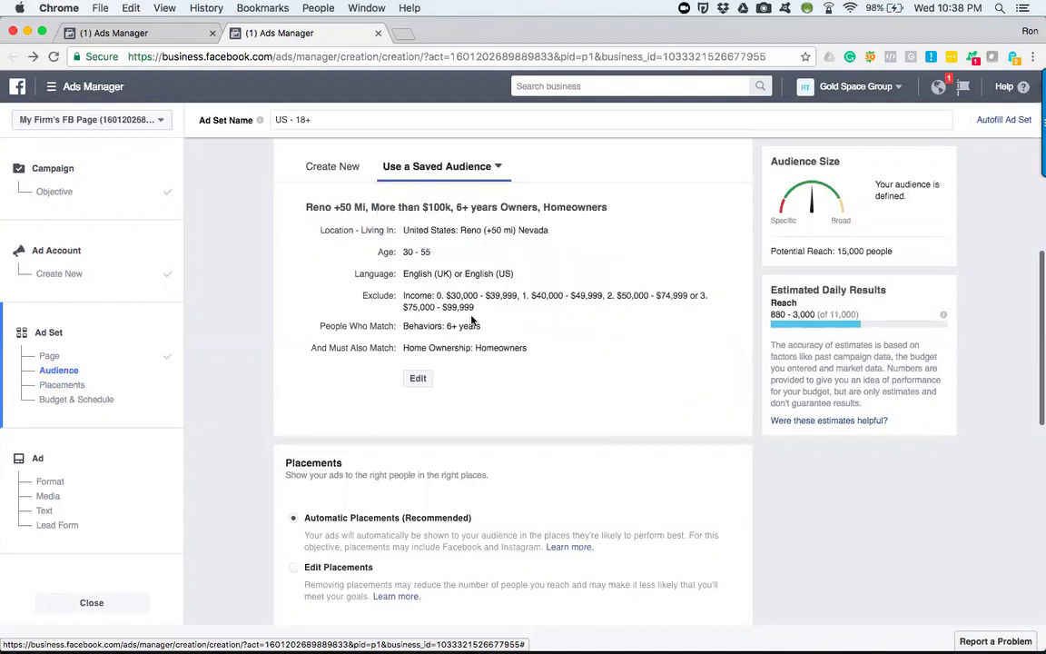
scroll(413, 318, down, 5)
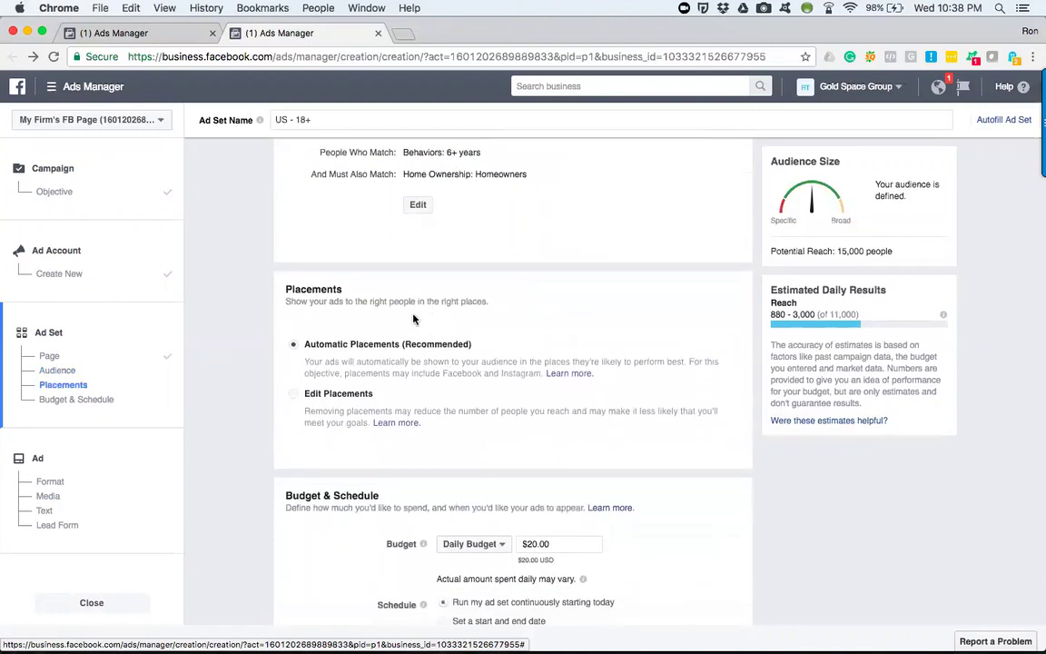
scroll(363, 290, up, 2)
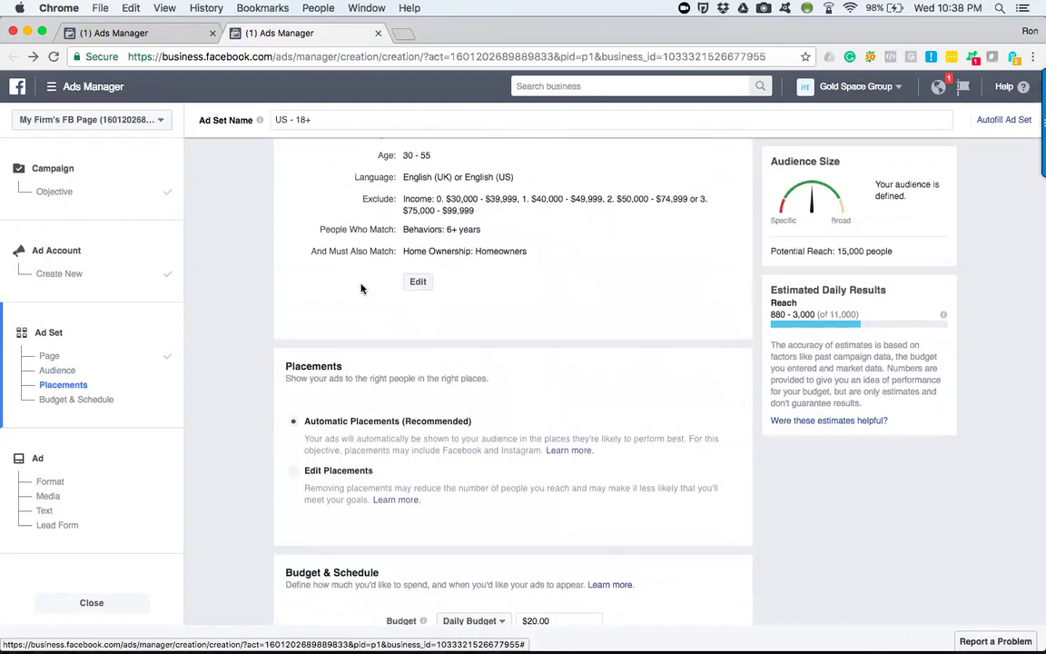
scroll(361, 288, up, 3)
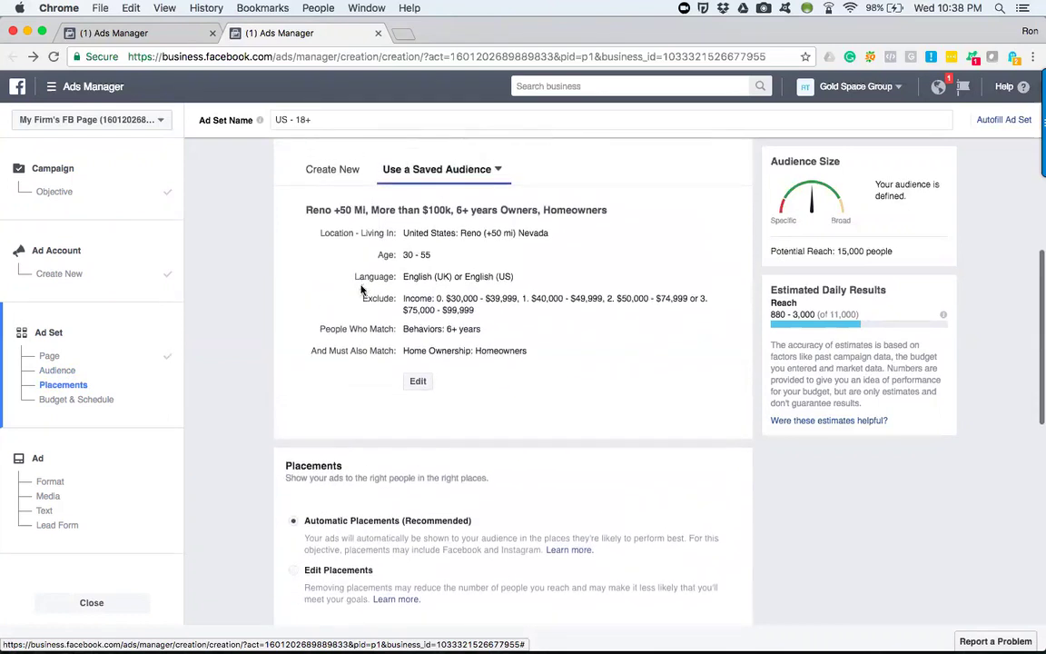